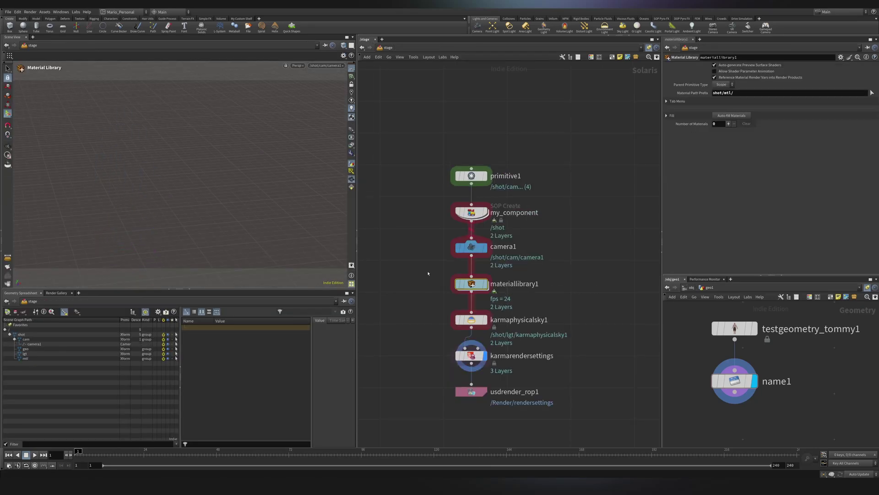
Step: Add a new empty tool shelf, keeping its default name and label
click(260, 18)
click(275, 26)
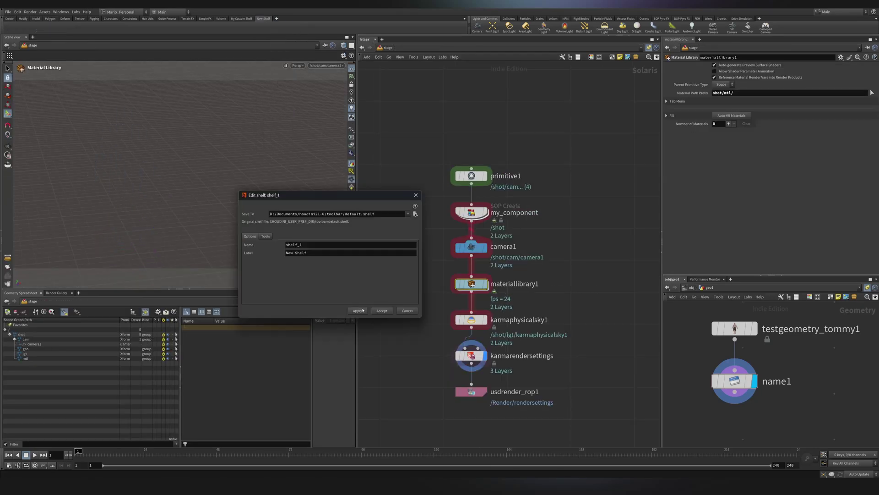
click(415, 195)
Step: Turn all seven stage nodes into a tool on the new shelf, with Basic_Template as its name and label
drag(414, 117, 507, 403)
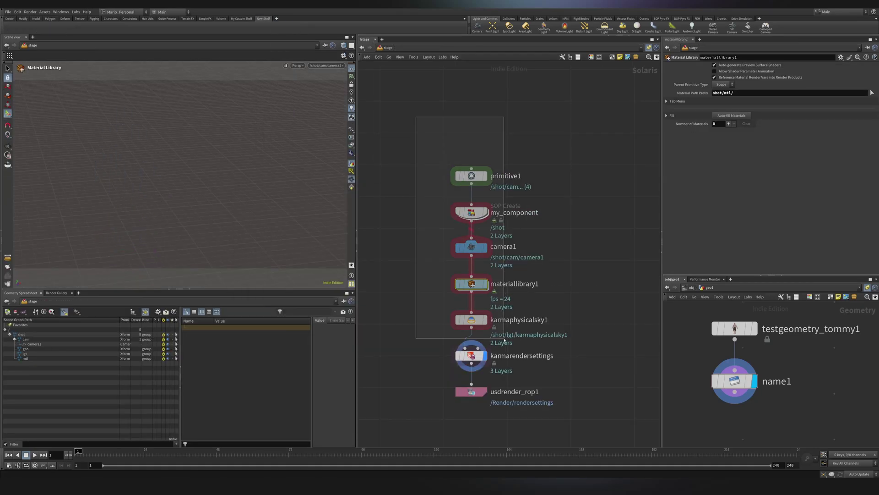
drag(471, 355, 293, 27)
drag(425, 276, 328, 271)
text(Basic_Template)
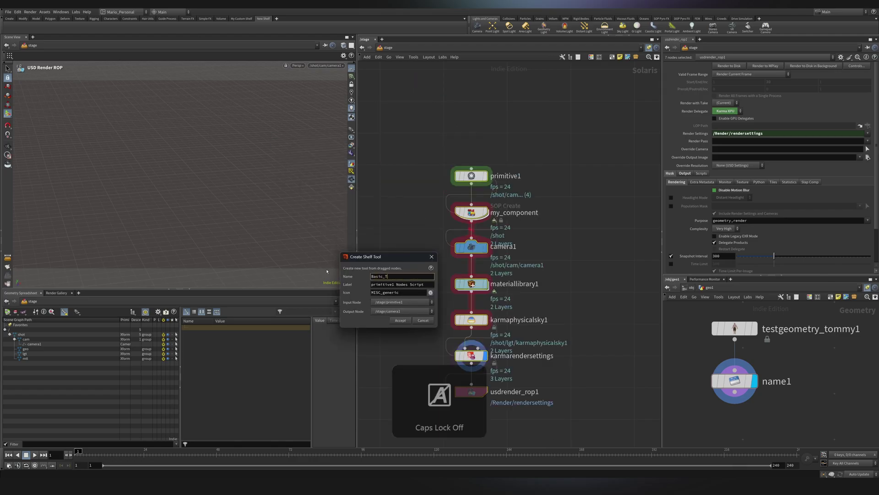
key(ctrl+a)
key(ctrl+c)
key(Tab)
key(ctrl+v)
Step: Keep the default icon, choose an output node for the Basic_Template tool and create it
click(430, 292)
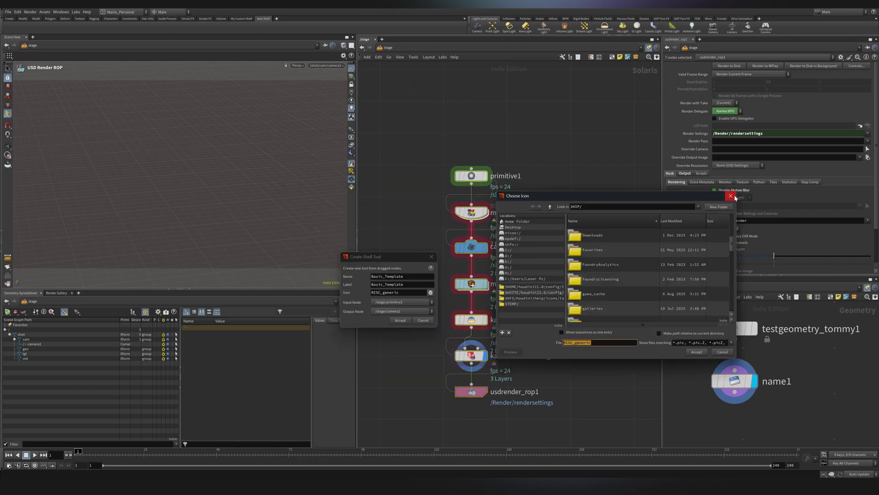
click(730, 196)
click(431, 311)
click(398, 355)
click(401, 320)
Step: Try out the Basic_Template shelf tool in the stage network and undo the trial
scroll(380, 265, down, 4)
middle_drag(424, 256, 386, 272)
click(13, 28)
drag(450, 210, 521, 384)
key(ctrl+z)
key(h)
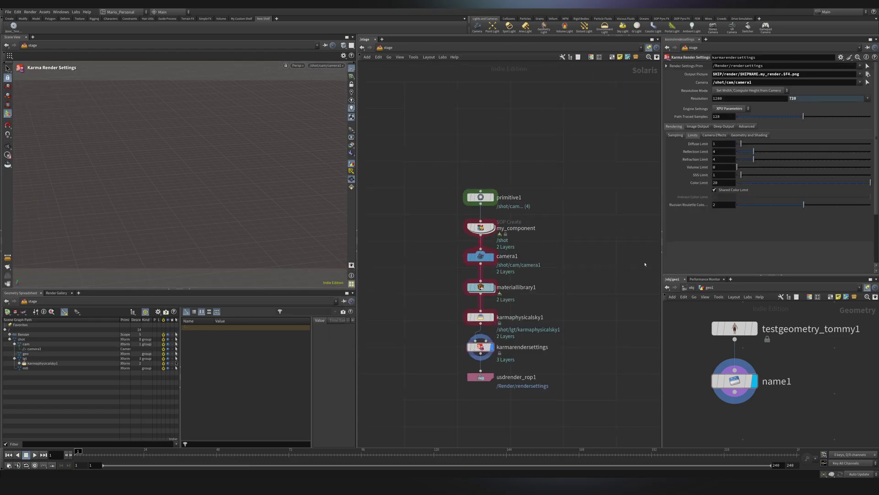
Step: Open the Basic_Template shelf tool for editing and look through its settings
right_click(16, 30)
click(28, 34)
click(310, 232)
click(407, 251)
double_click(524, 179)
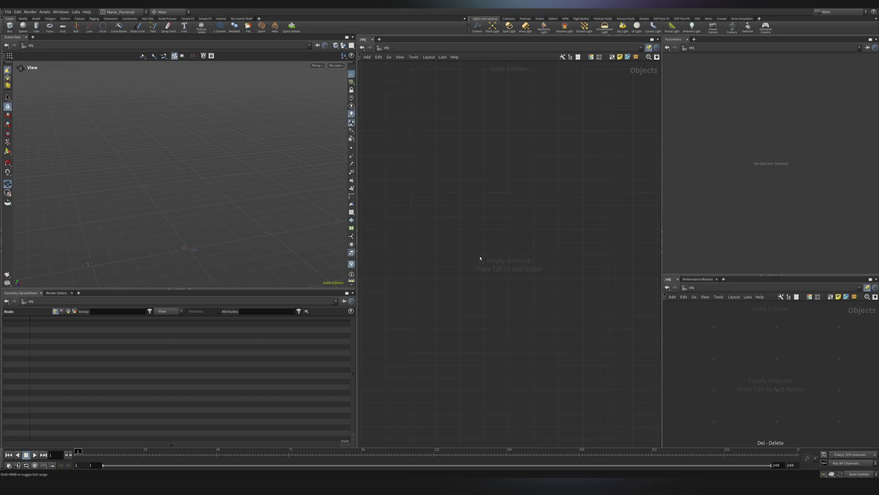
Step: Add a Geometry object to the empty object network
key(Tab)
text(geo)
key(Return)
key(Return)
key(Return)
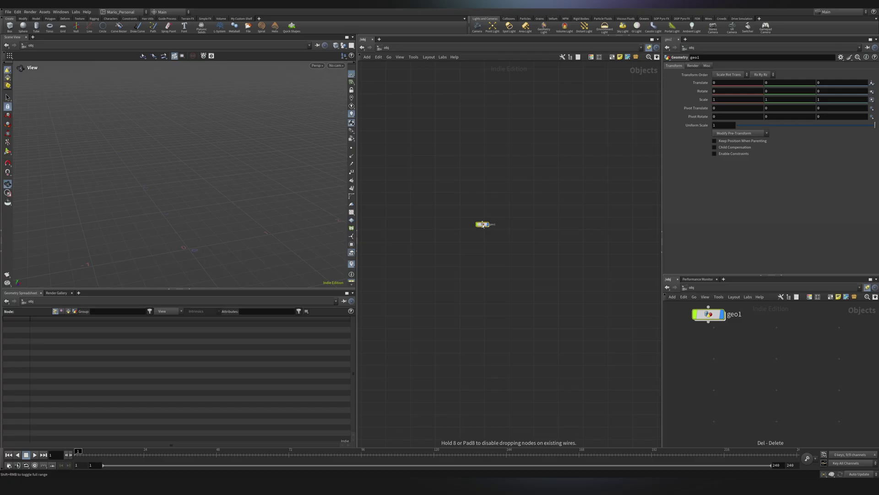
Step: Add a Tommy test geometry inside the Geometry object and view the character up close
key(Tab)
text(tommy)
key(Return)
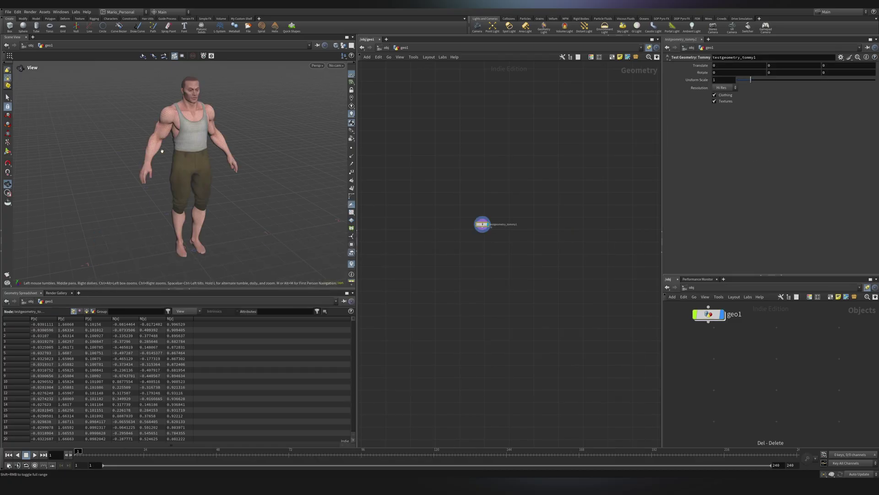
right_drag(173, 151, 215, 144)
middle_drag(215, 144, 211, 183)
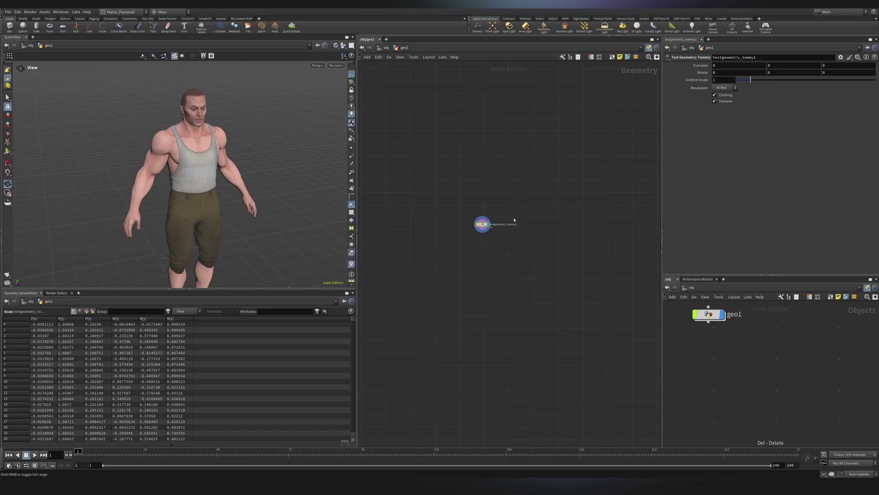
Step: Leave the Geometry object and switch the network to the LOPs stage context
key(u)
key(n)
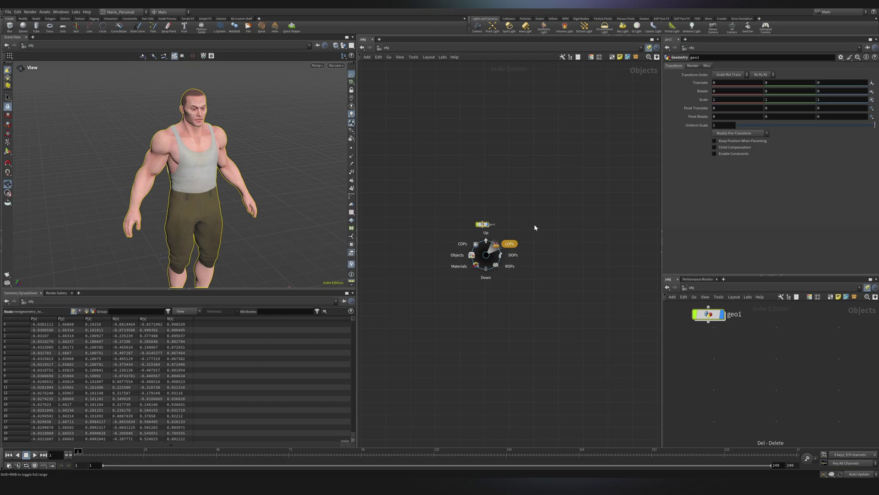
click(510, 244)
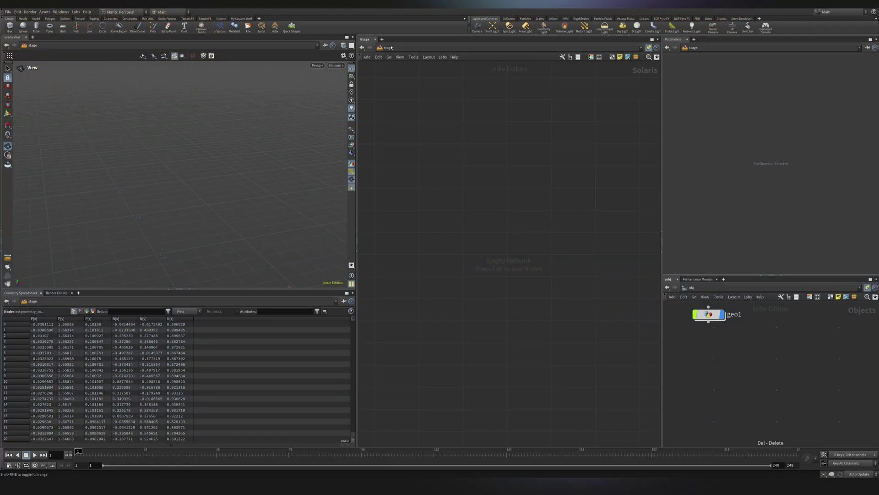
Step: Preview the Solaris desktop layout and return to the personal desktop
click(126, 13)
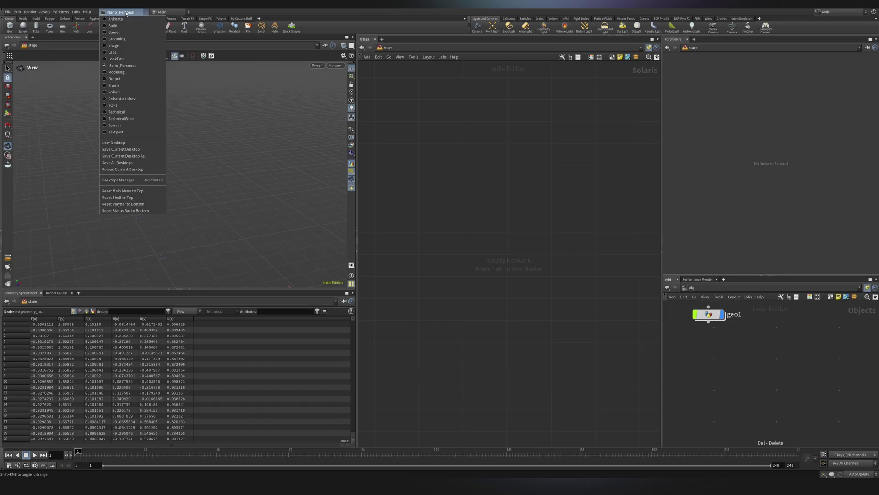
click(115, 92)
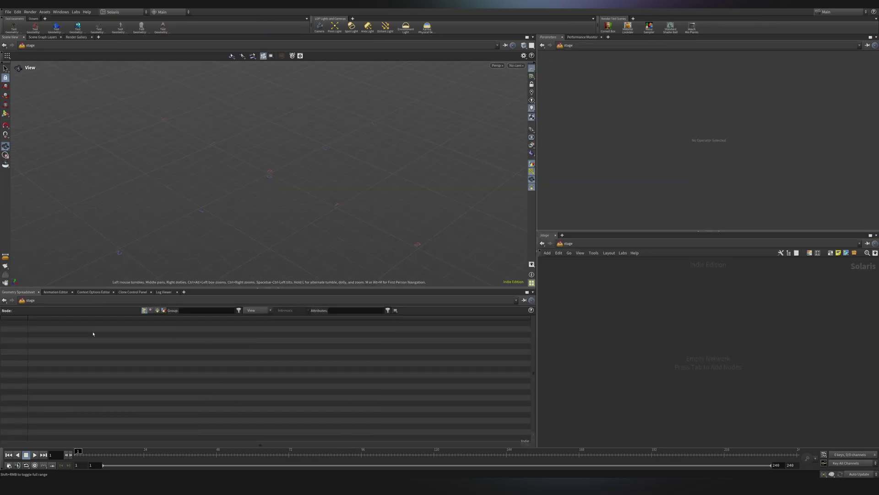
click(117, 12)
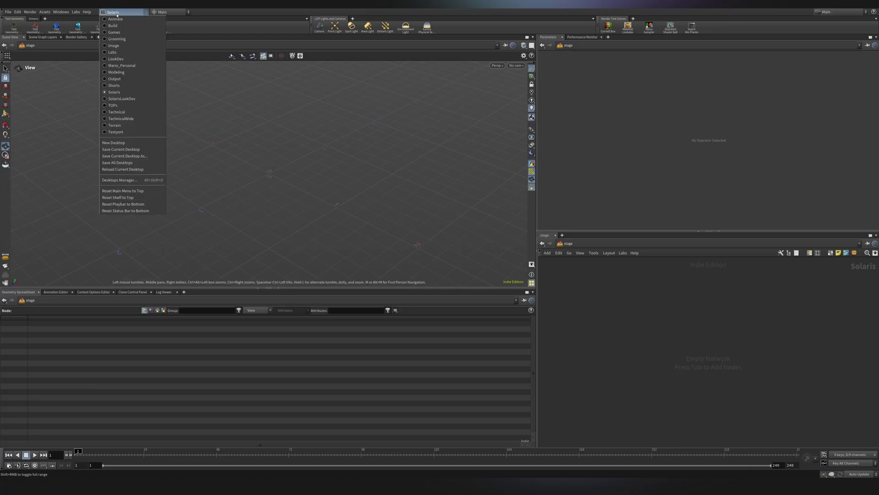
click(132, 68)
Step: Add a Primitive node to the empty stage network
key(Tab)
text(pr)
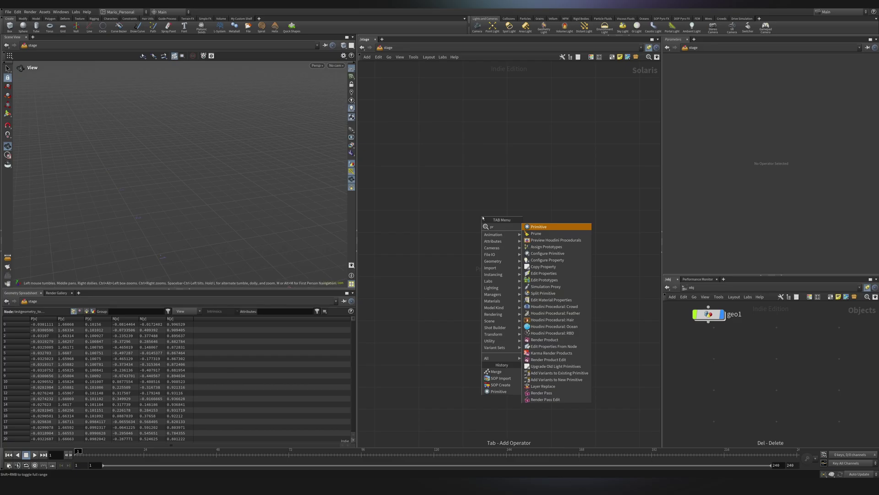
key(Return)
click(482, 216)
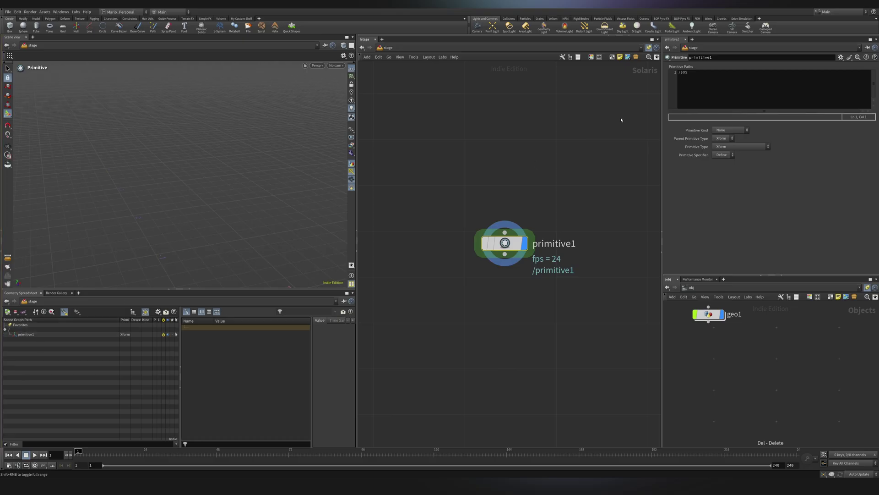
Step: Replace the Primitive node's path with shot/geo and duplicate that path onto three more lines
drag(695, 75, 657, 74)
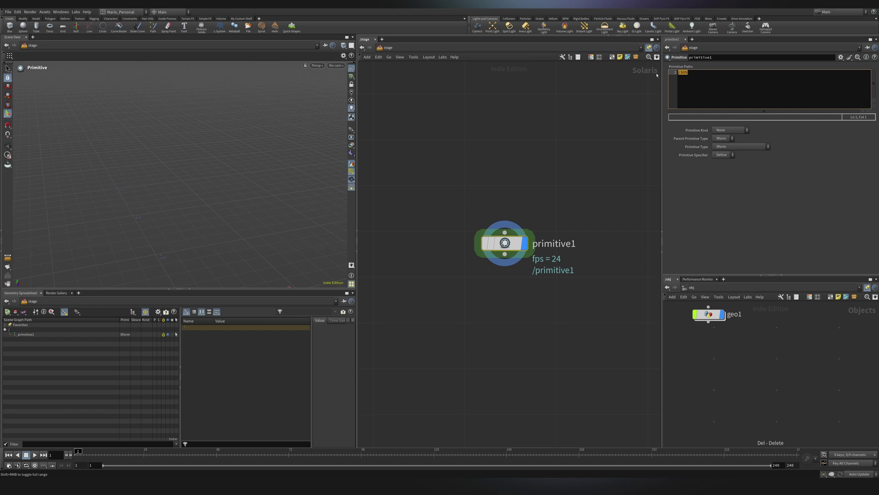
text(shet)
text(/geo)
key(ctrl+a)
click(725, 76)
key(Return)
key(ctrl+v)
key(Return)
key(ctrl+v)
key(Return)
key(ctrl+v)
Step: Change the three duplicated paths to shot/lgt, shot/mtl and shot/cam, and set the primitive kind to Group
click(700, 77)
text(lgt)
click(697, 83)
key(BackSpace)
key(BackSpace)
key(BackSpace)
click(699, 89)
key(BackSpace)
key(BackSpace)
text(cam)
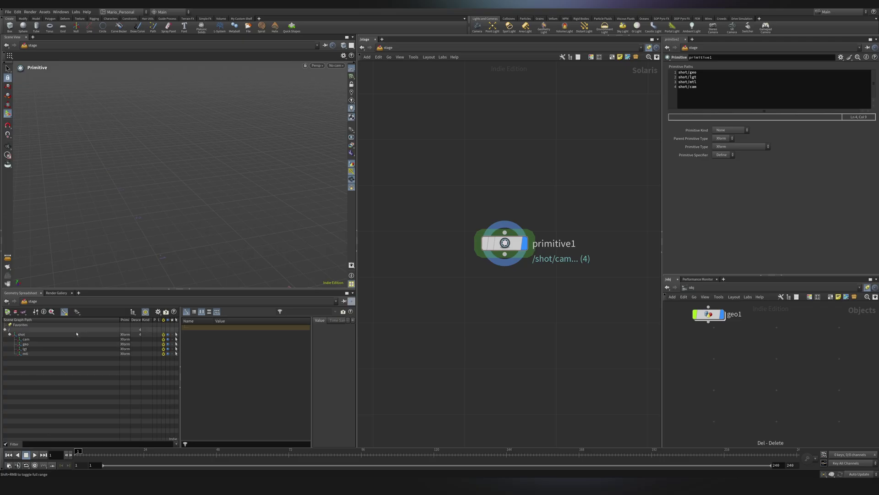
click(736, 132)
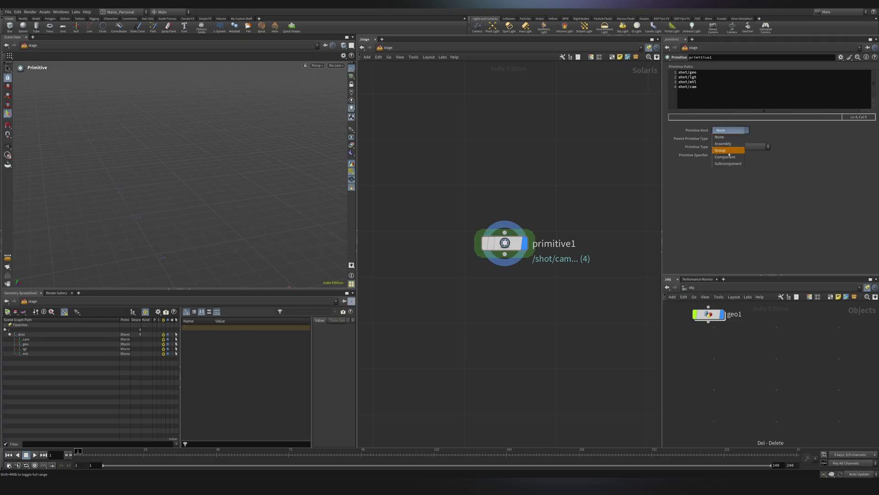
click(728, 150)
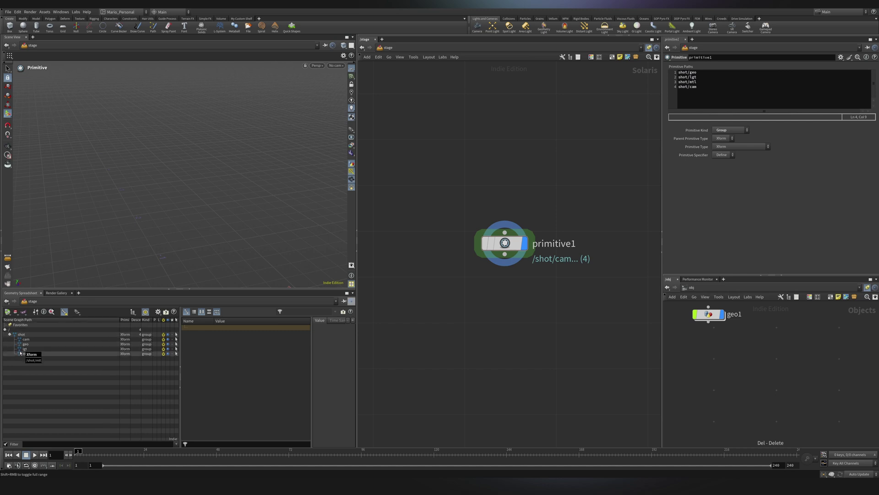
Step: Add a SOP Create node directly below the Primitive node and connect it to that node's output
middle_drag(518, 319, 496, 253)
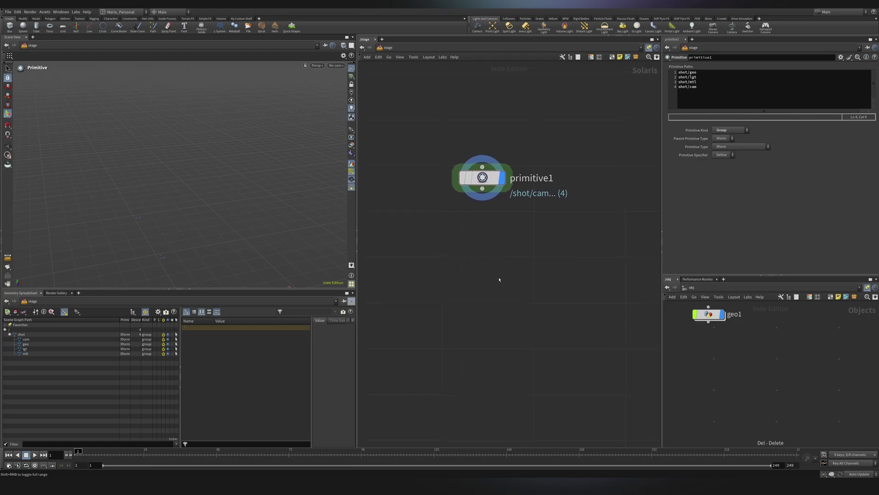
key(Tab)
text(sopc)
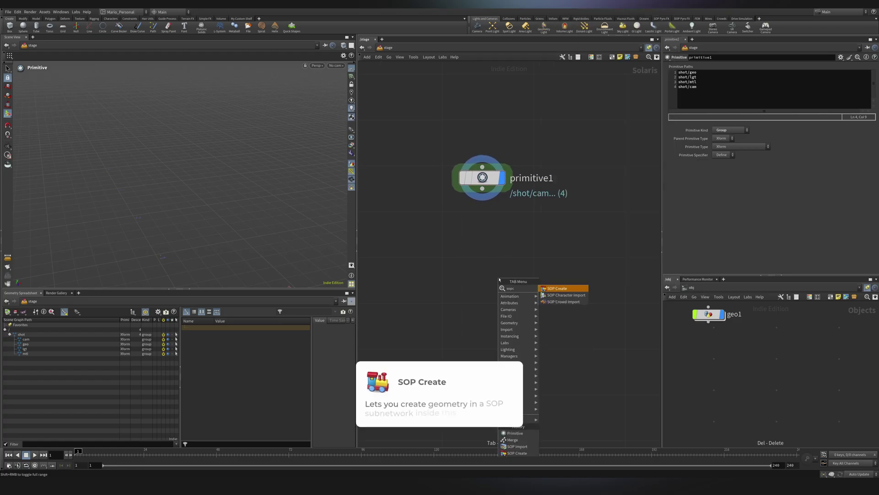
key(Return)
click(499, 279)
drag(512, 279, 500, 254)
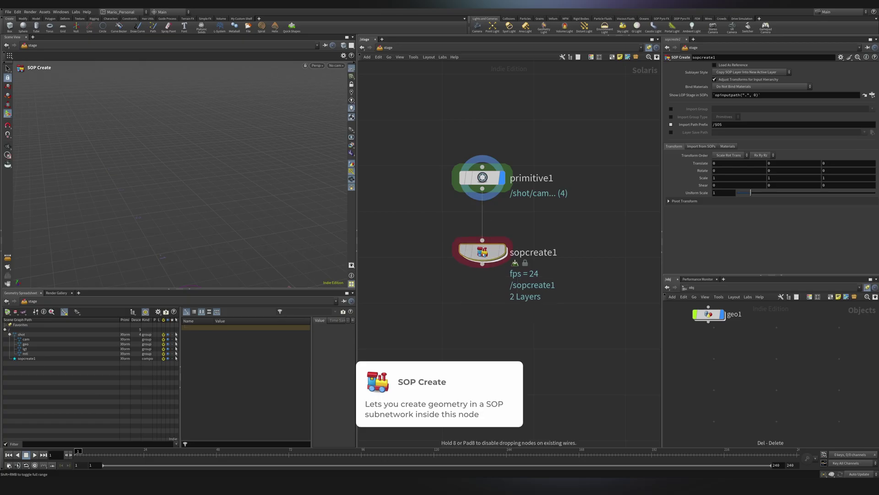
Step: Inside the SOP Create node, add a Pig Head test geometry and turn off its Add Shader option
double_click(501, 252)
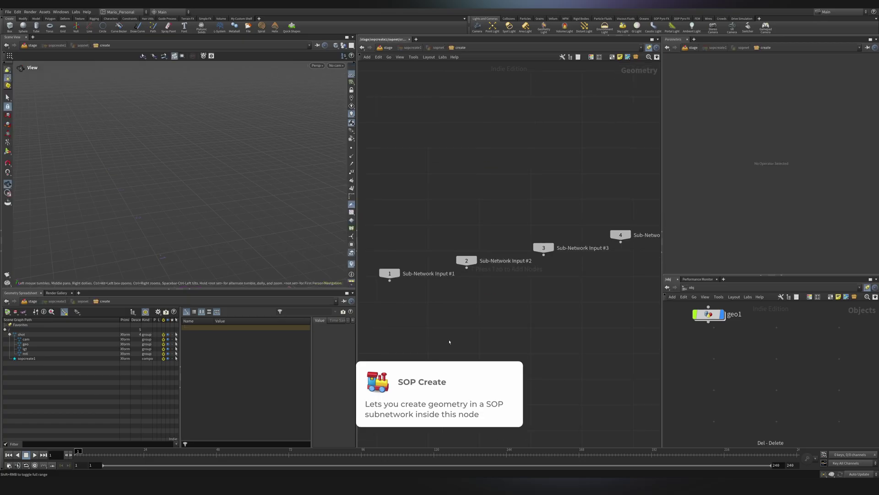
middle_drag(449, 342, 463, 261)
key(Tab)
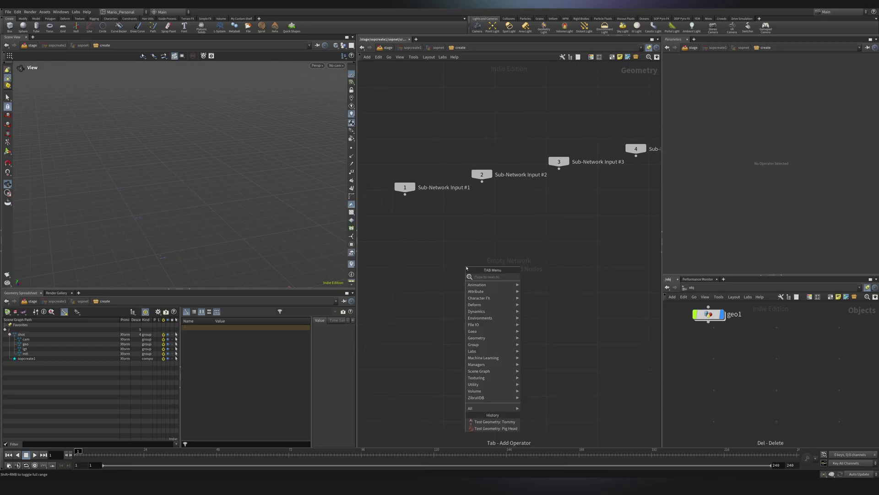
text(pig)
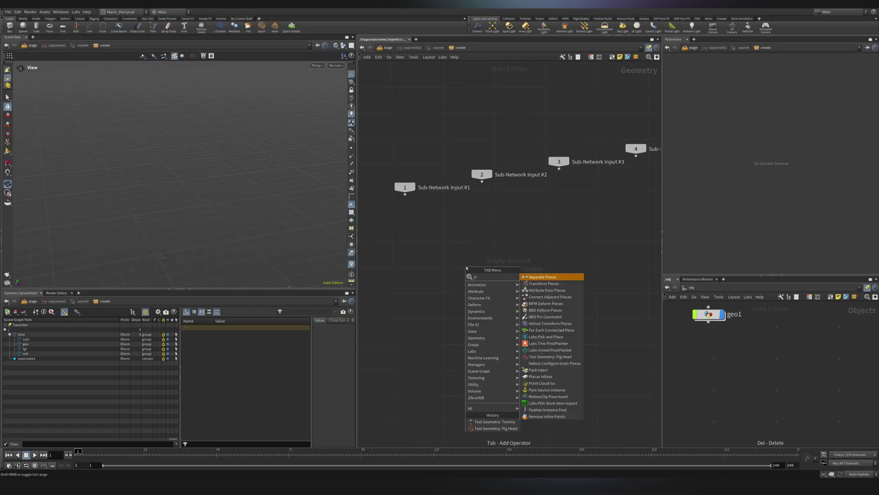
key(Return)
click(466, 268)
click(732, 95)
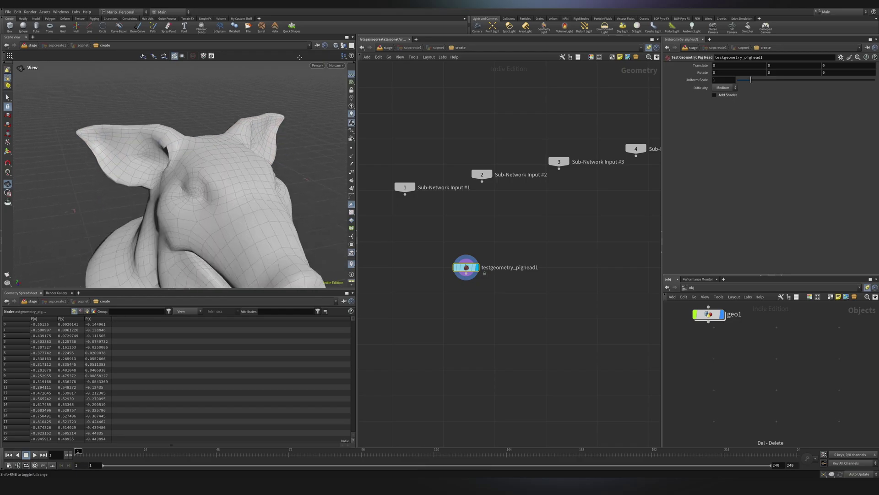
Step: Add a Smooth node connected below the pig head geometry
key(Tab)
text(smo)
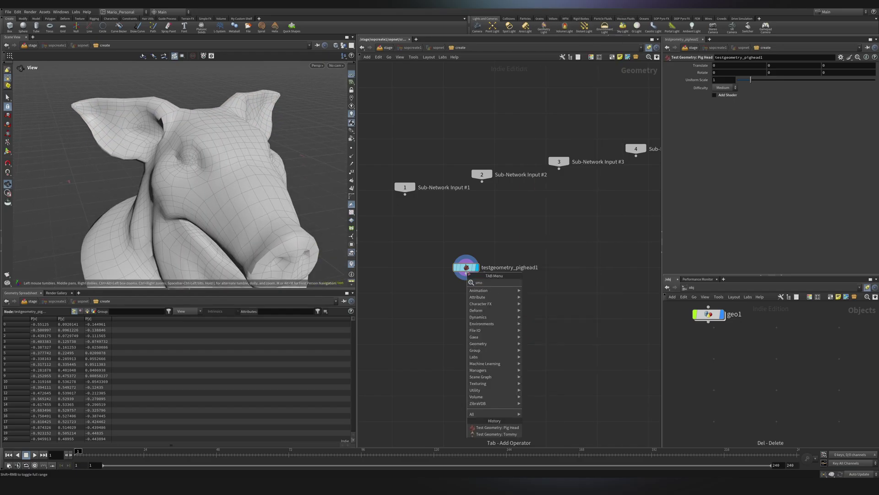
key(Return)
click(466, 293)
scroll(473, 293, up, 3)
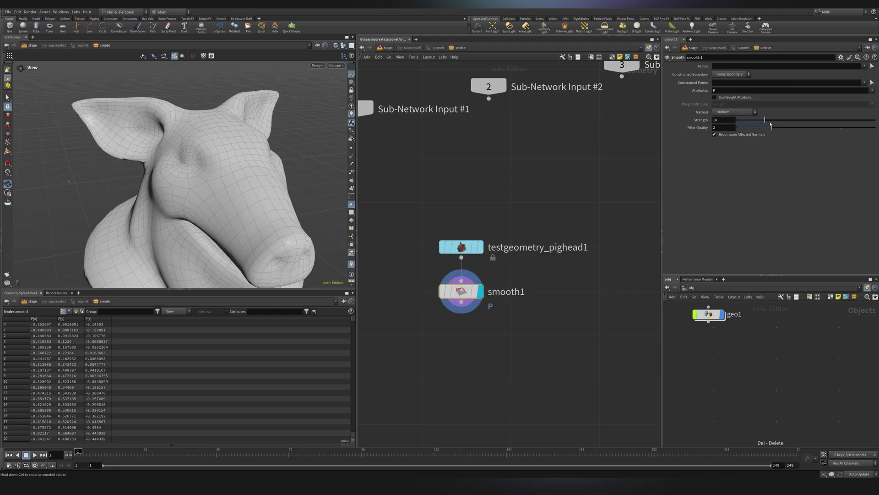
Step: Set the Smooth node's strength to 50 and filter quality to 1, and inspect the head from several angles
drag(771, 121, 737, 127)
drag(161, 186, 229, 185)
middle_drag(229, 185, 230, 148)
drag(230, 148, 130, 181)
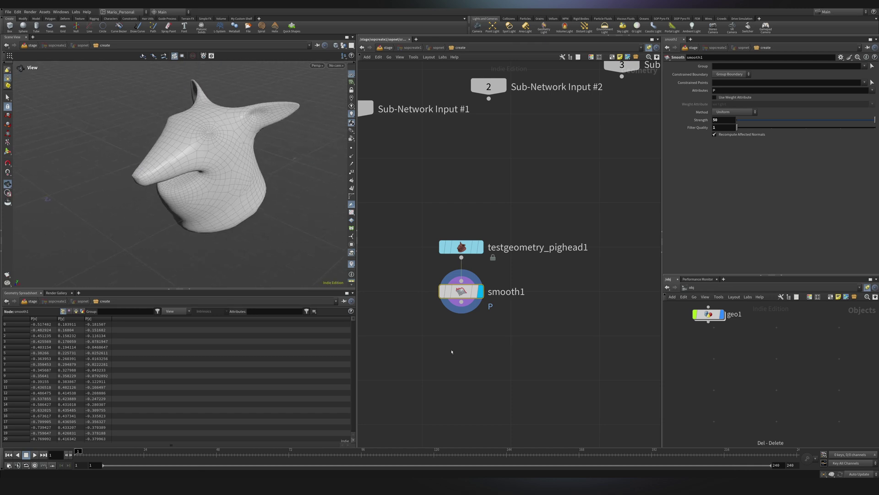
Step: Return to the stage network, inspect the smoothed head and move the SOP Create node slightly lower
key(u)
drag(186, 154, 261, 154)
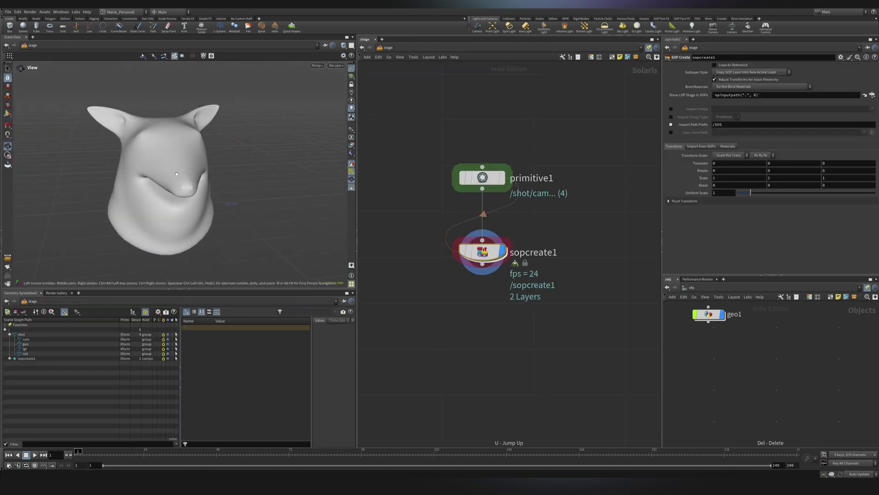
drag(166, 174, 215, 181)
click(487, 253)
drag(486, 253, 487, 258)
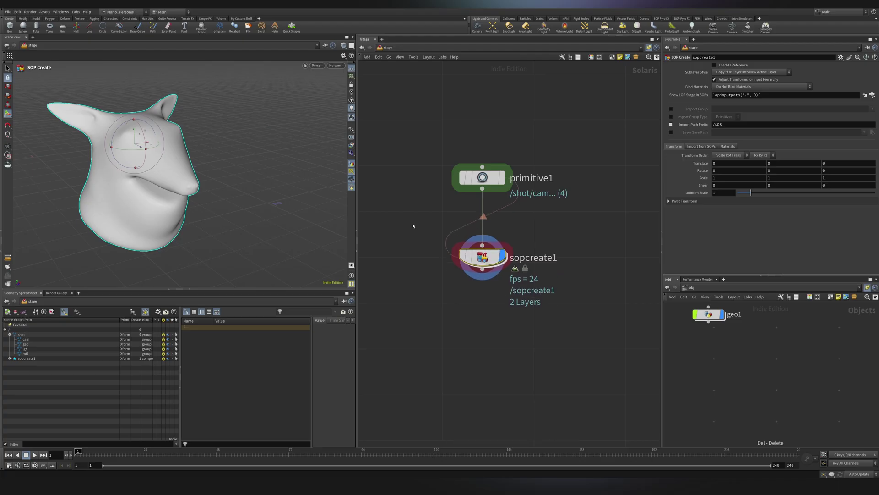
Step: Copy the shot/geo path from the Primitive node and paste it at the start of the SOP Create node's import path prefix
drag(414, 226, 594, 292)
drag(593, 129, 387, 218)
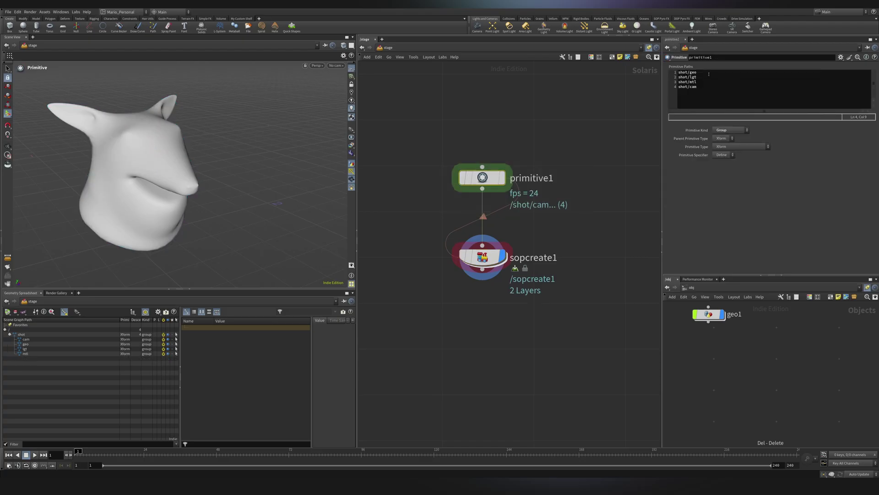
drag(709, 74, 665, 72)
key(ctrl+c)
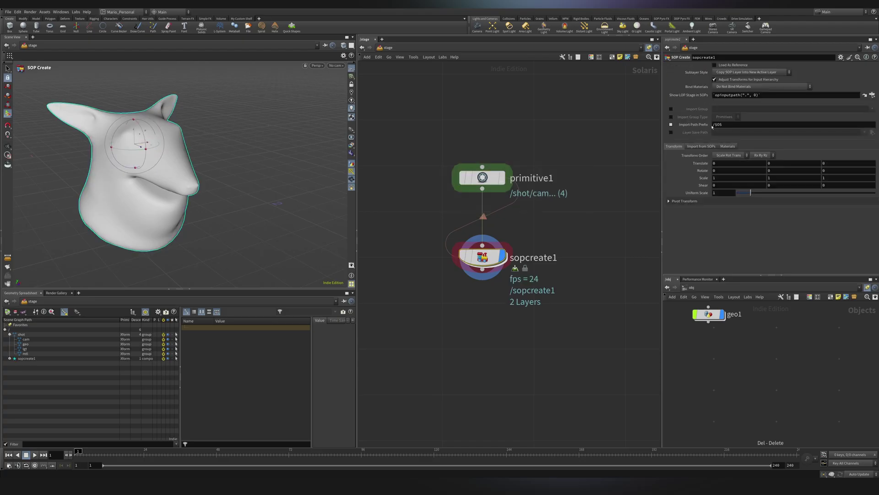
click(714, 125)
key(ctrl+v)
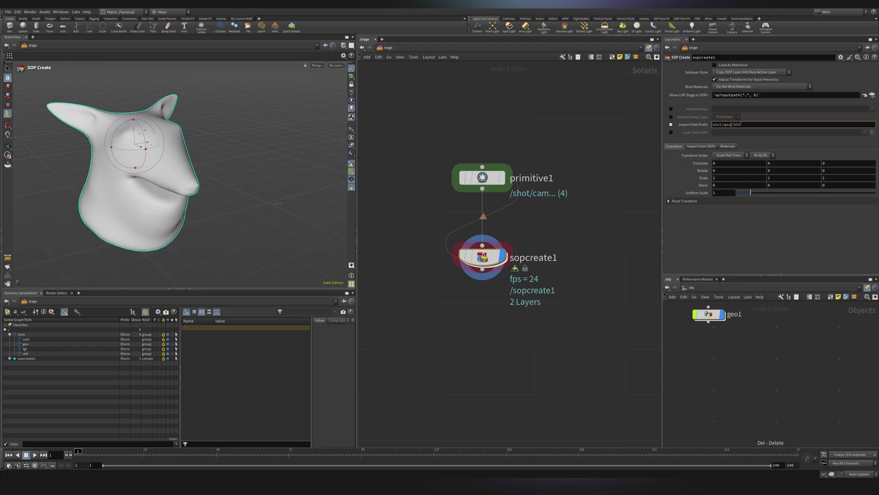
Step: Apply shot/geo/$OS as the SOP Create node's import path prefix and expand the geo branch and its component in the scene graph
key(Return)
click(14, 343)
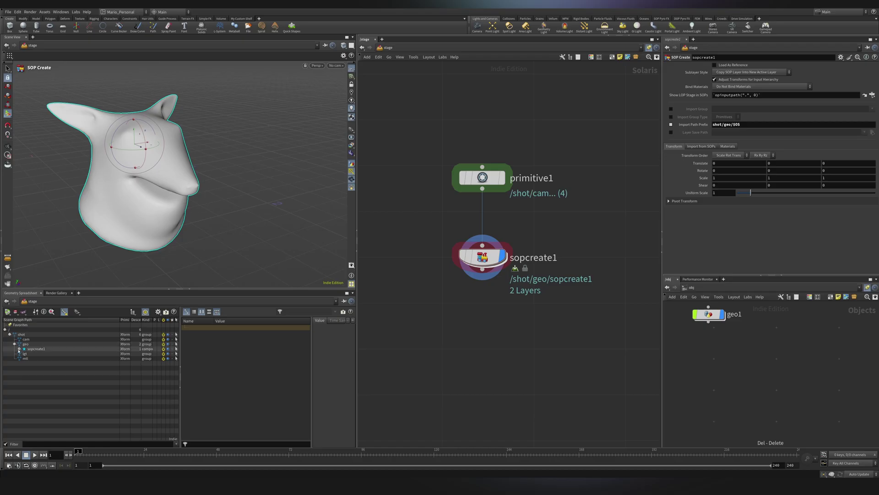
click(19, 349)
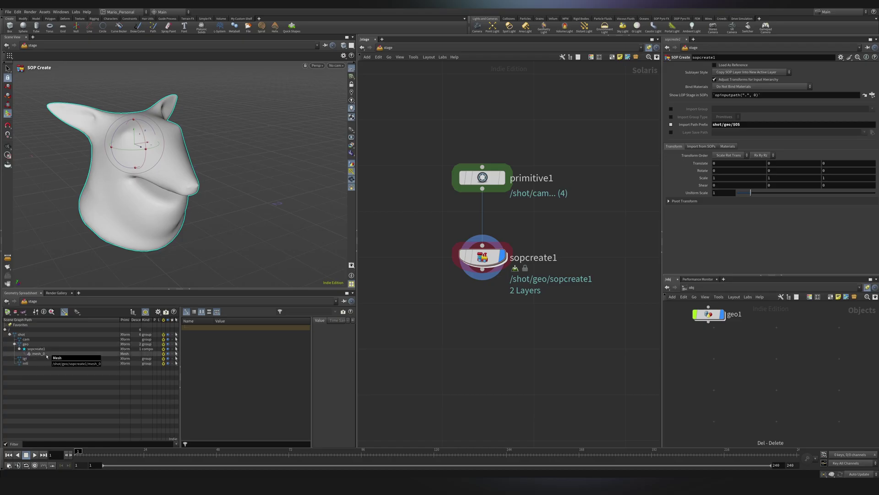
Step: Rename the SOP Create node to Pighead_component and select its mesh in the scene graph
double_click(530, 258)
text(Pighead_component)
key(Return)
click(19, 349)
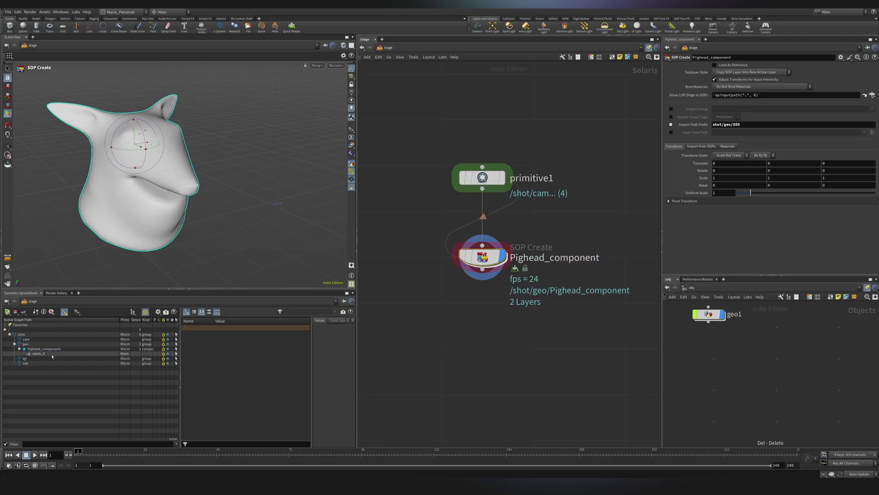
click(39, 354)
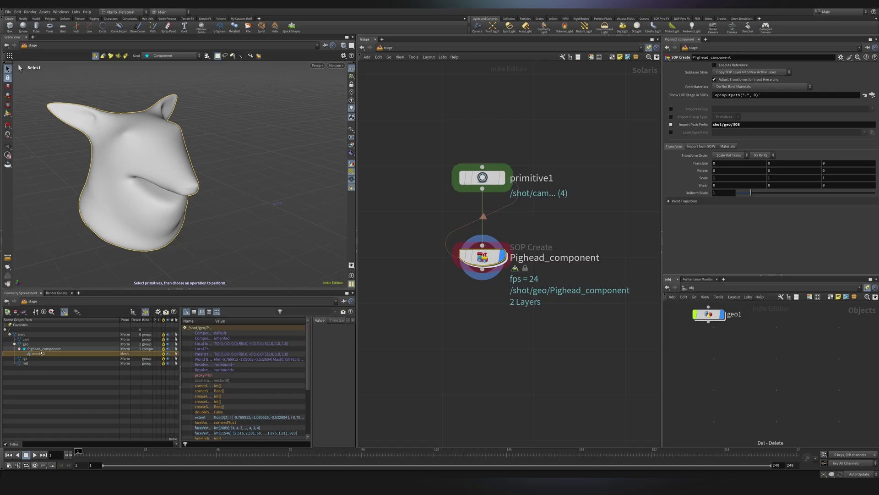
Step: Inside Pighead_component, add a Name node connected below the Smooth node and display it
double_click(490, 259)
key(Tab)
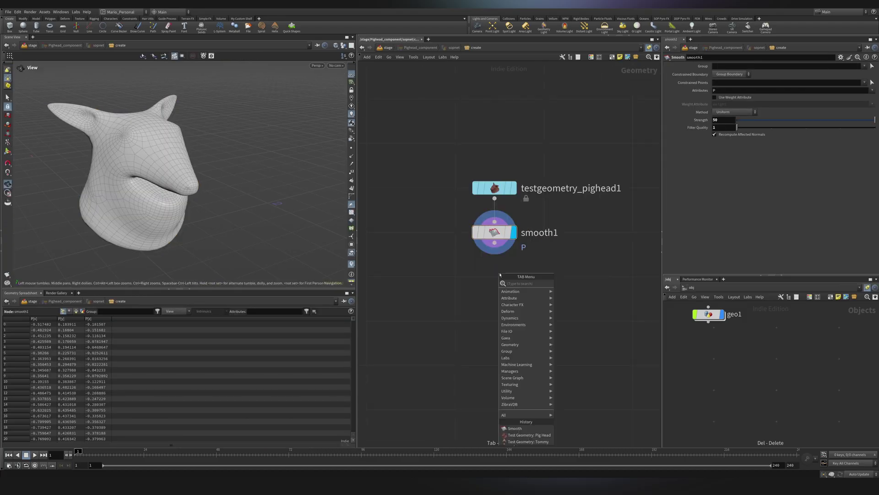
text(name)
key(Return)
click(500, 247)
click(494, 290)
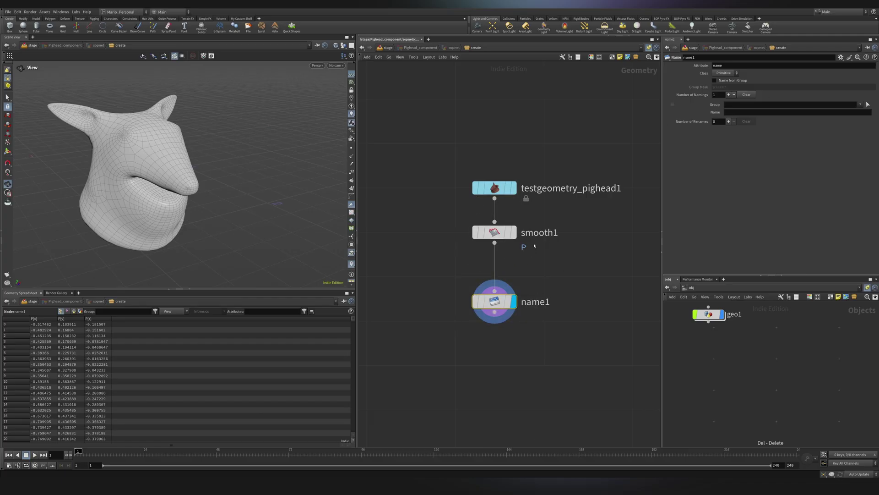
Step: Set the Name node's name to pig_geo and return to the stage network
click(732, 112)
text(pig_geo)
key(Return)
key(u)
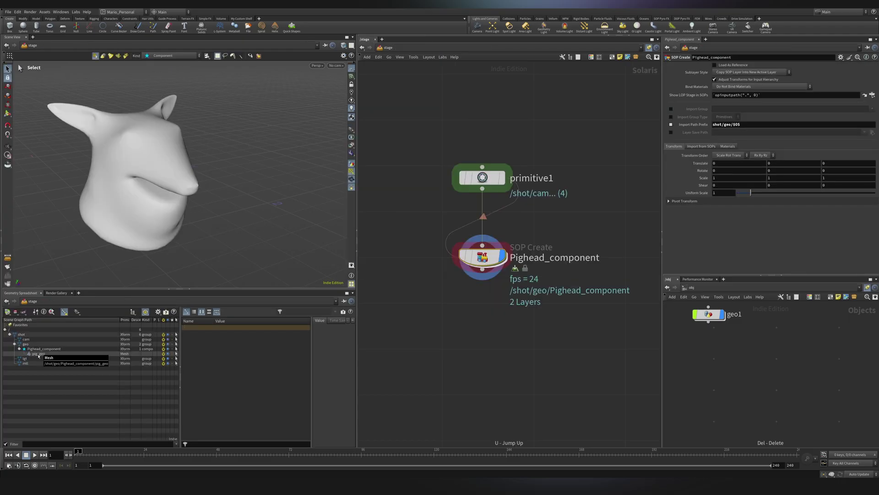
Step: Display the Smooth node instead of the Name node and check the resulting mesh name in the stage's scene graph
double_click(483, 257)
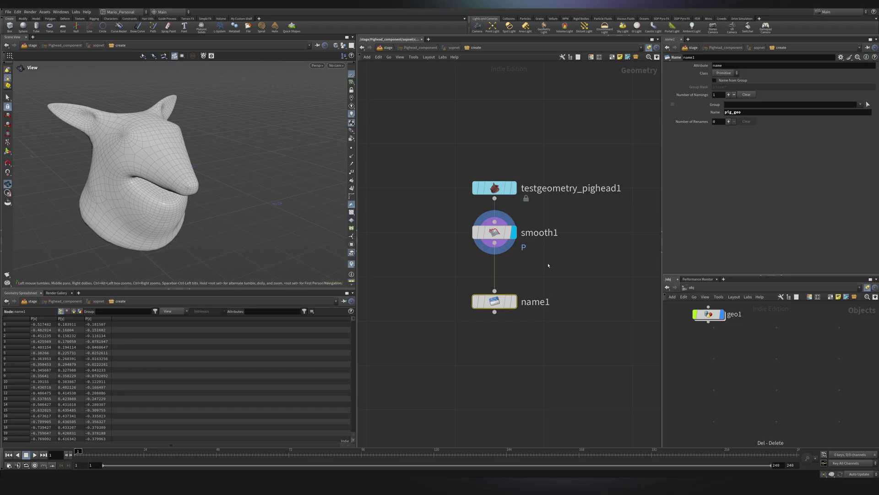
key(u)
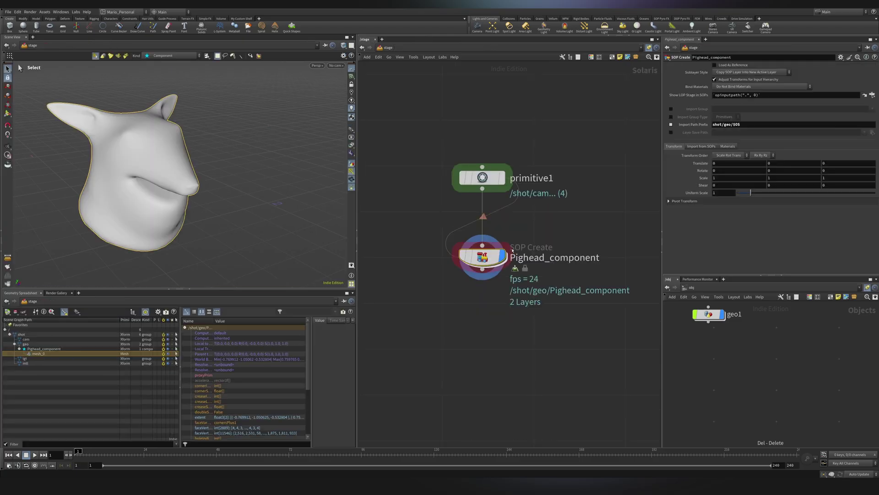
Step: Inside Pighead_component, add an Output node connected below the Name node
double_click(474, 256)
drag(558, 255, 447, 339)
key(Tab)
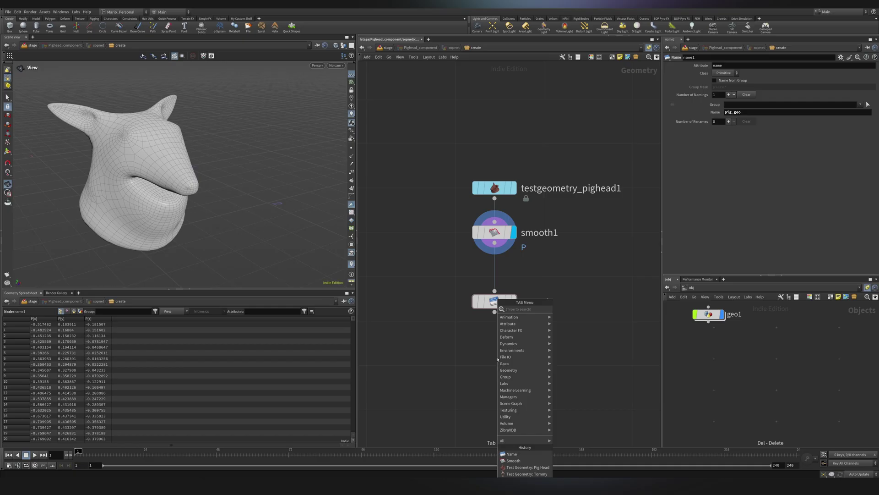
text(out)
key(Return)
click(495, 355)
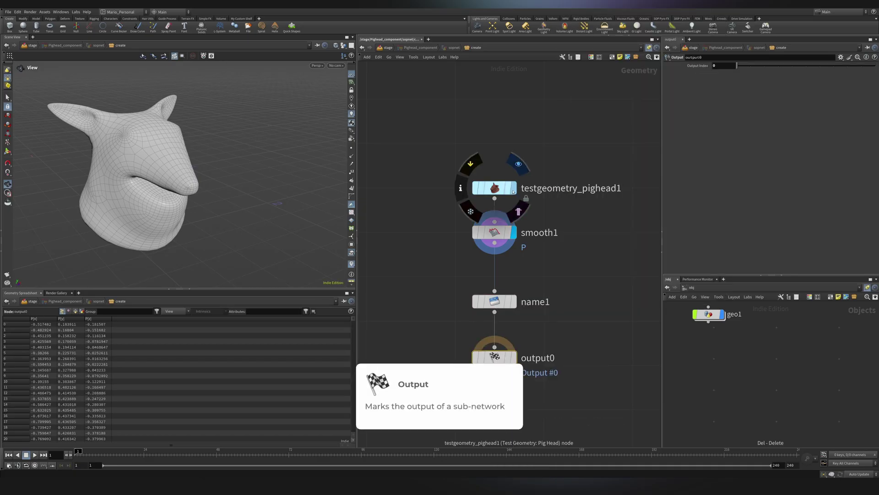
Step: Display the source pig head node and check which geometry and mesh name the stage imports
click(519, 164)
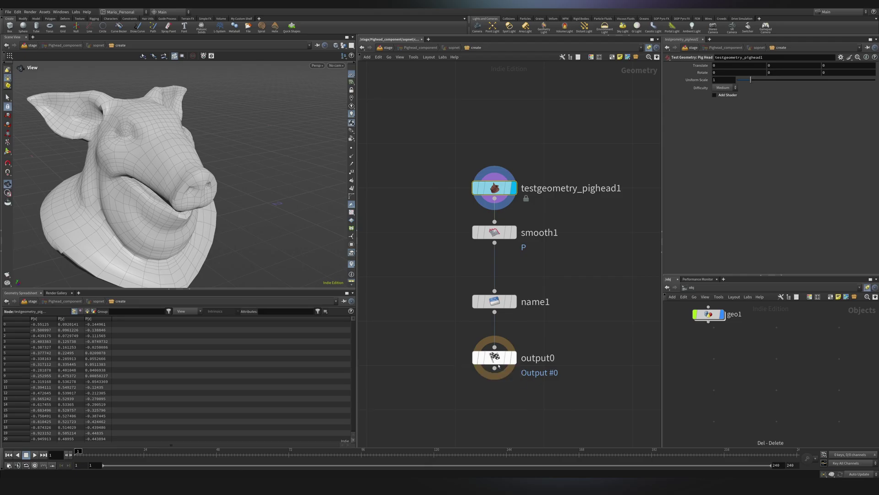
key(u)
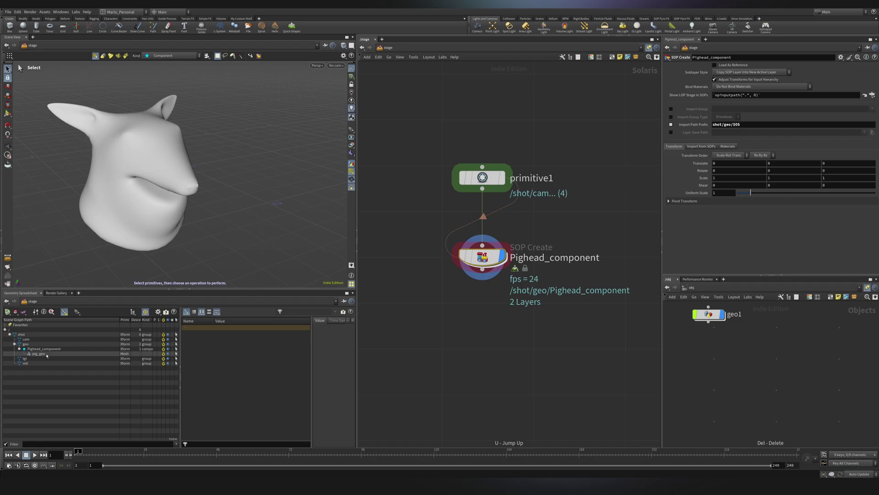
double_click(482, 257)
drag(517, 337, 398, 401)
key(u)
Step: Move Pighead_component to one side of the Primitive node and add a SOP Import node on the other side
drag(441, 266, 526, 270)
key(h)
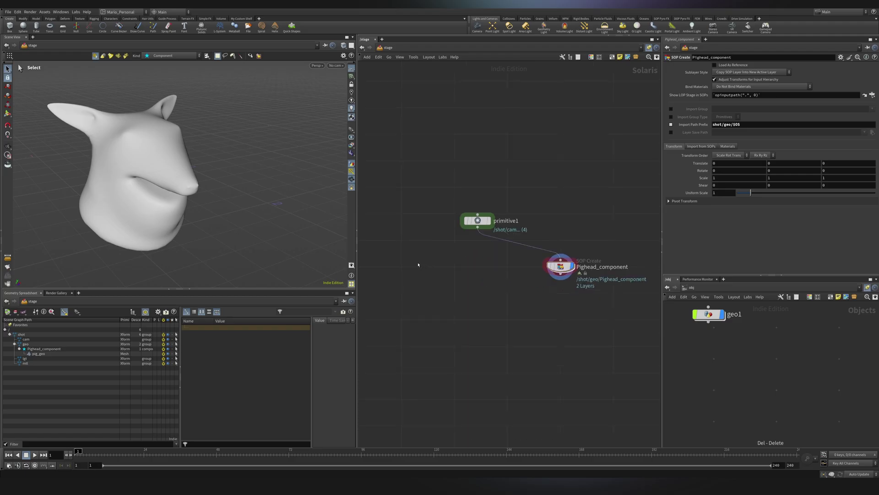
key(Tab)
text(sopi)
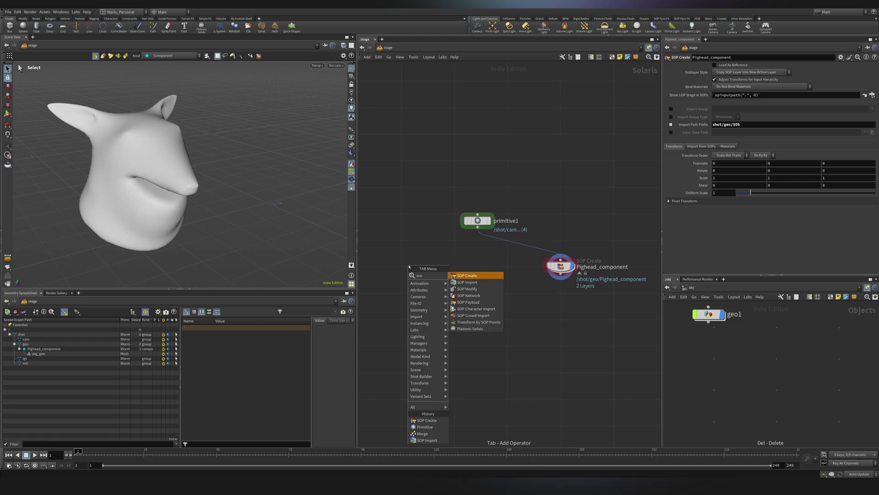
key(Return)
click(409, 267)
Step: Open the geo1 object in the objects network to view its Tommy test geometry node
drag(709, 314, 751, 361)
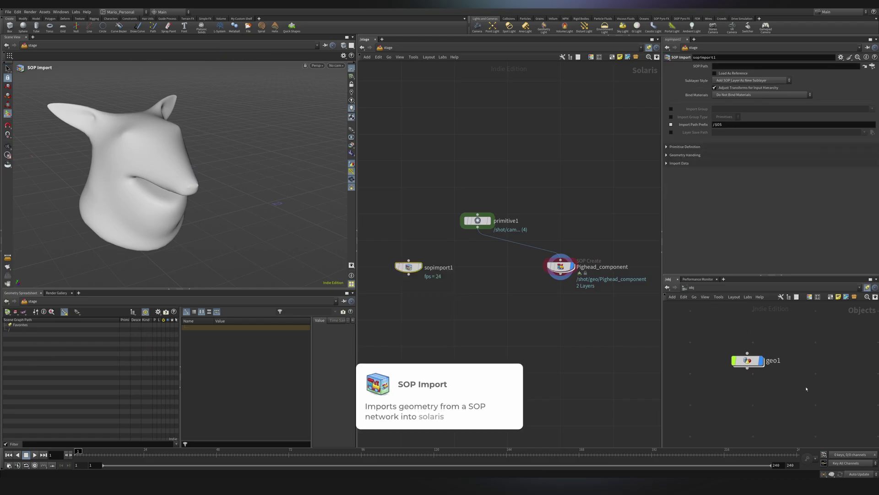
double_click(750, 363)
scroll(815, 394, up, 3)
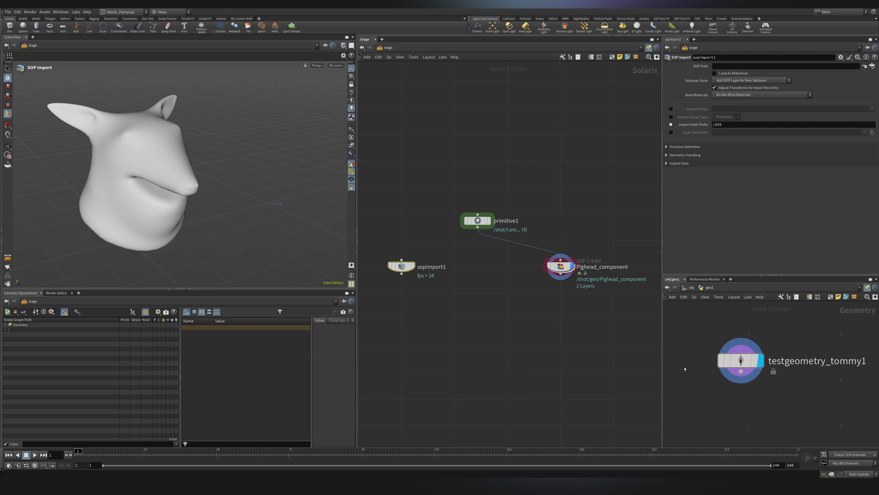
Step: Connect the SOP Import node to the Primitive node, display it and set its SOP path to /obj/geo1
drag(401, 259, 478, 227)
click(411, 266)
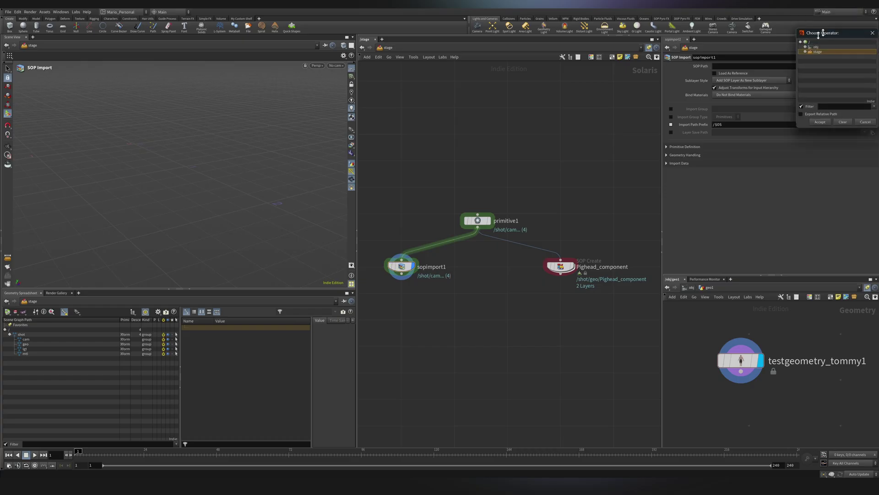
click(872, 65)
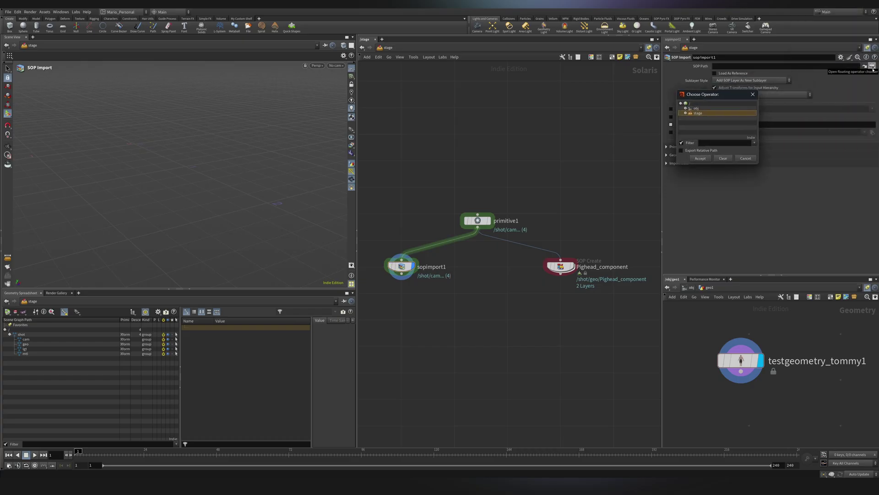
click(685, 108)
click(692, 113)
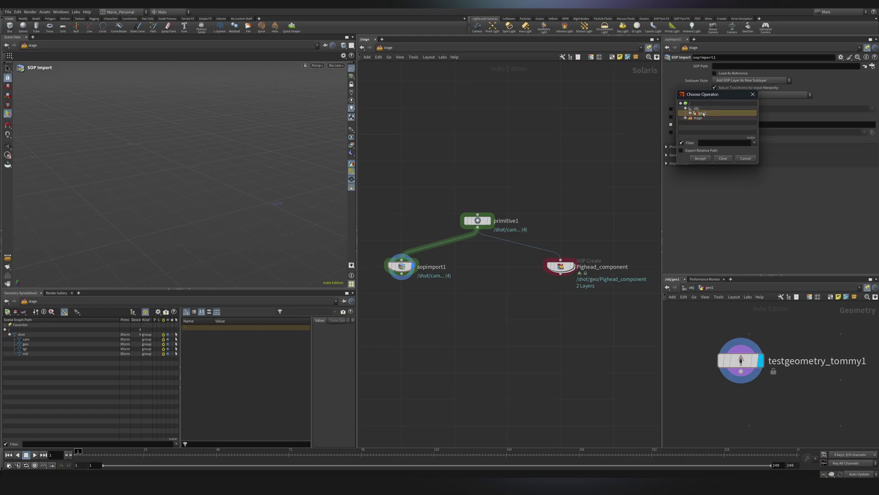
click(699, 159)
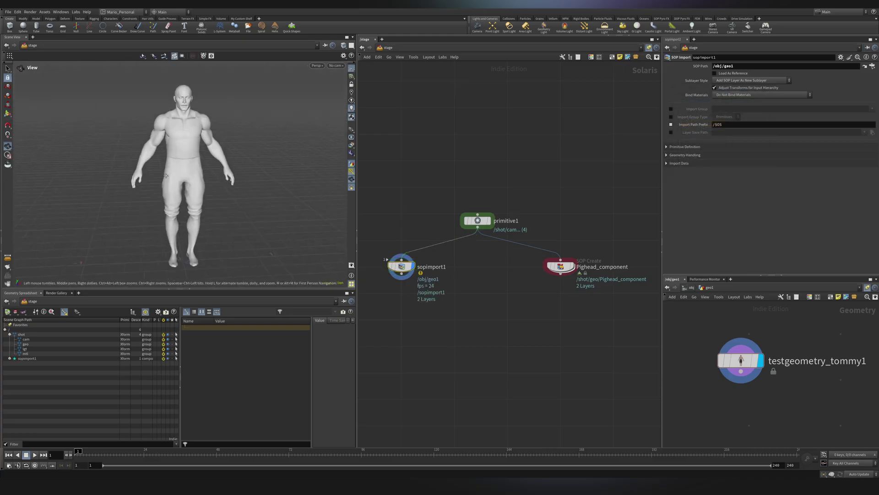
Step: Save the scene and switch the stage network's connections to the rounded wire style
middle_drag(411, 291, 459, 283)
scroll(459, 283, up, 3)
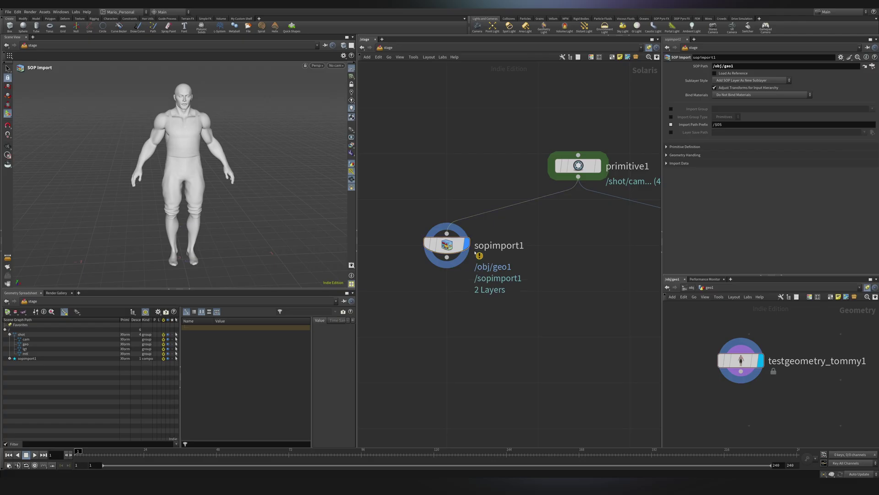
middle_drag(522, 322, 499, 266)
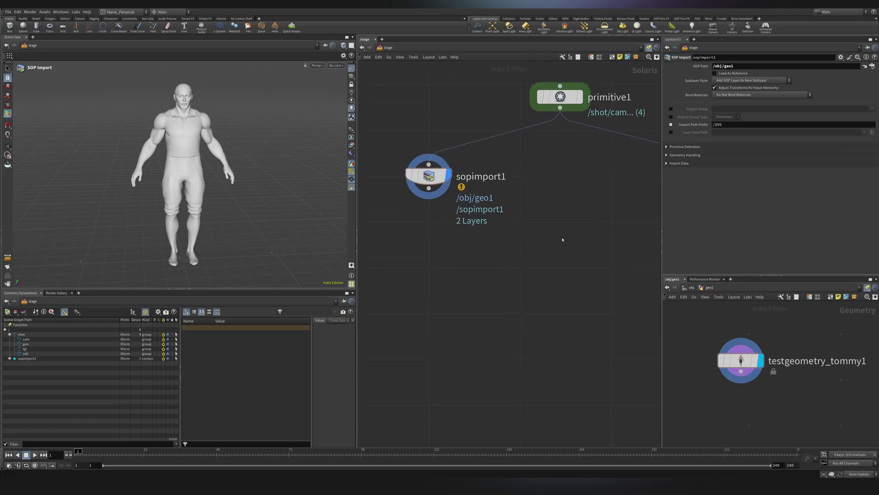
middle_drag(562, 240, 530, 286)
scroll(511, 287, down, 1)
key(shift+s)
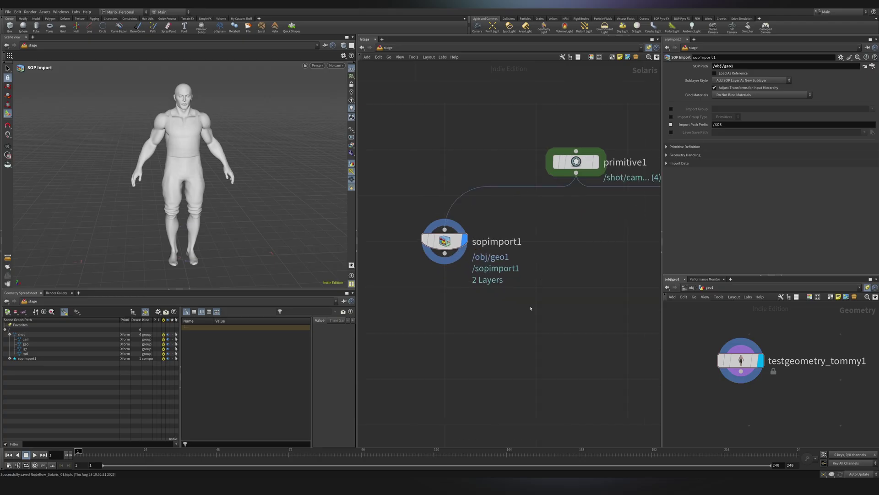
Step: Rename the SOP Import node to tommy_component
middle_drag(530, 308, 523, 347)
scroll(523, 347, down, 1)
drag(549, 328, 412, 267)
double_click(480, 291)
text(tommy_component)
key(Return)
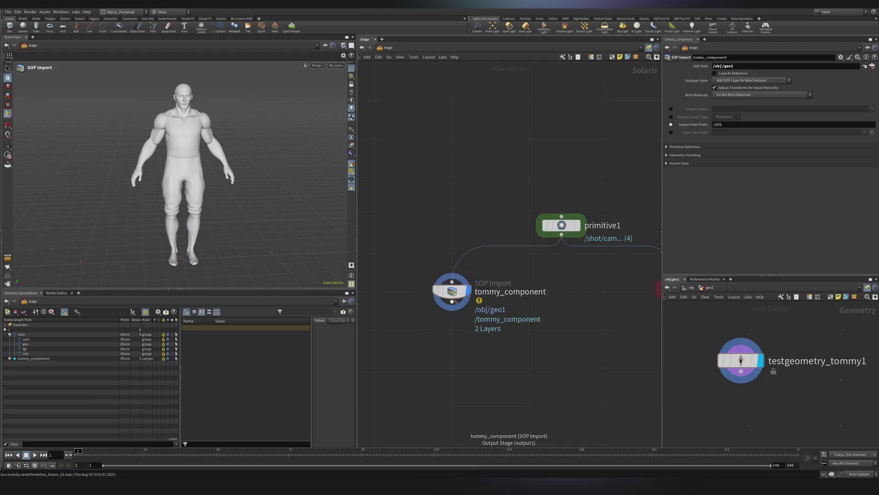
Step: Add a Name node connected below the Tommy test geometry in geo1 and display it
key(h)
middle_drag(766, 416, 759, 384)
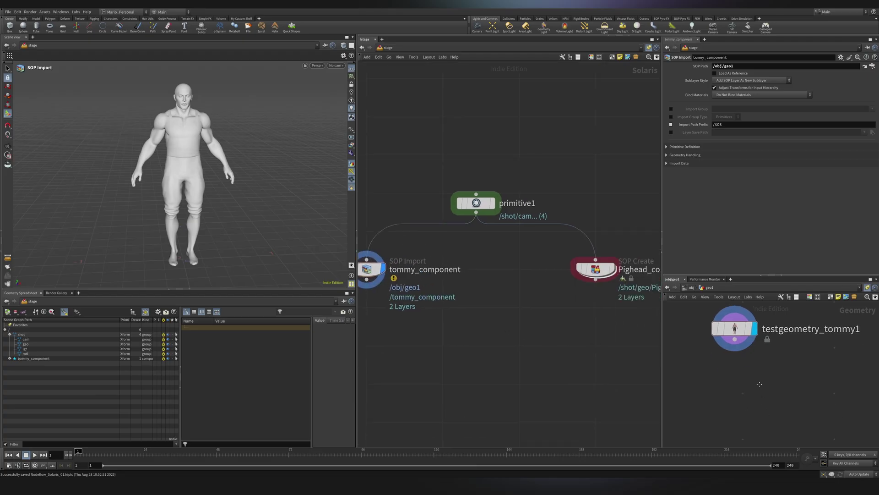
key(Tab)
text(name)
key(Return)
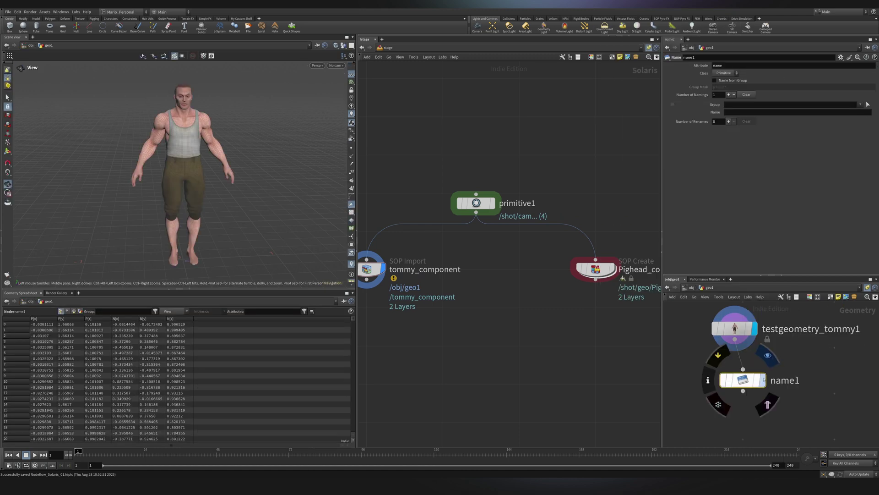
Step: Set tommy_component's import path prefix to shot/geo/$OS and expand the component in the scene graph
middle_drag(431, 297, 514, 334)
click(451, 305)
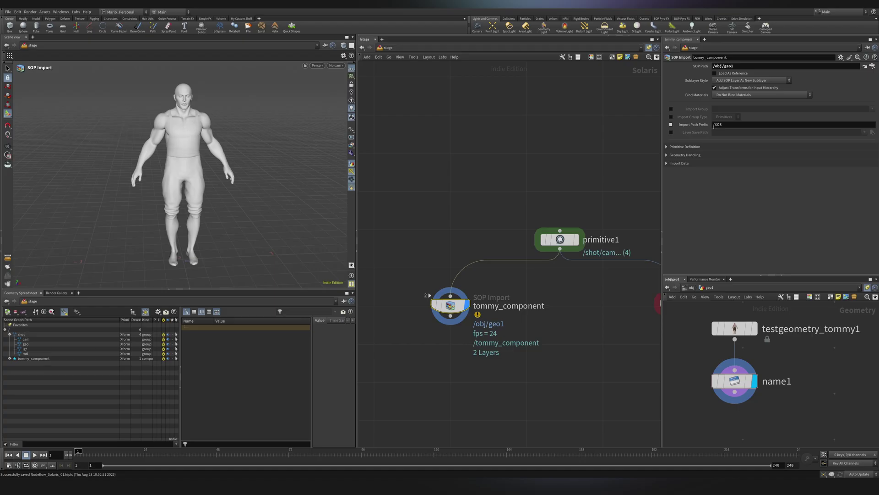
click(713, 125)
text(/shot/geo)
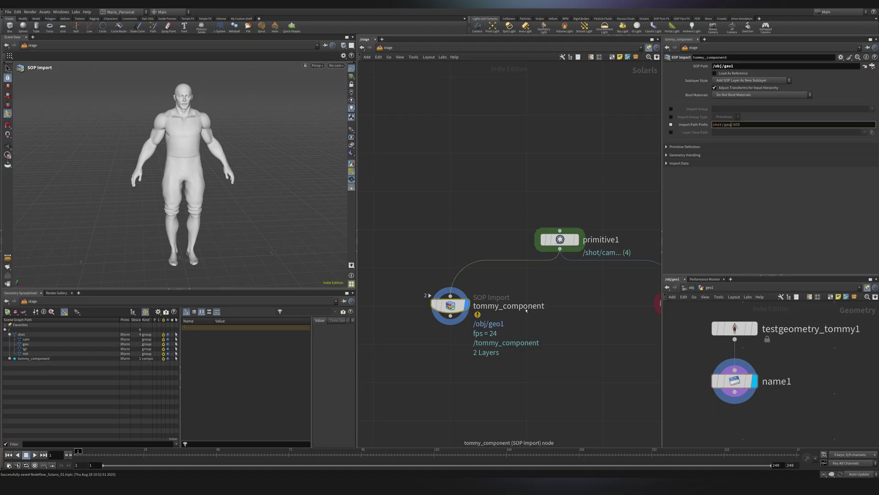
key(Return)
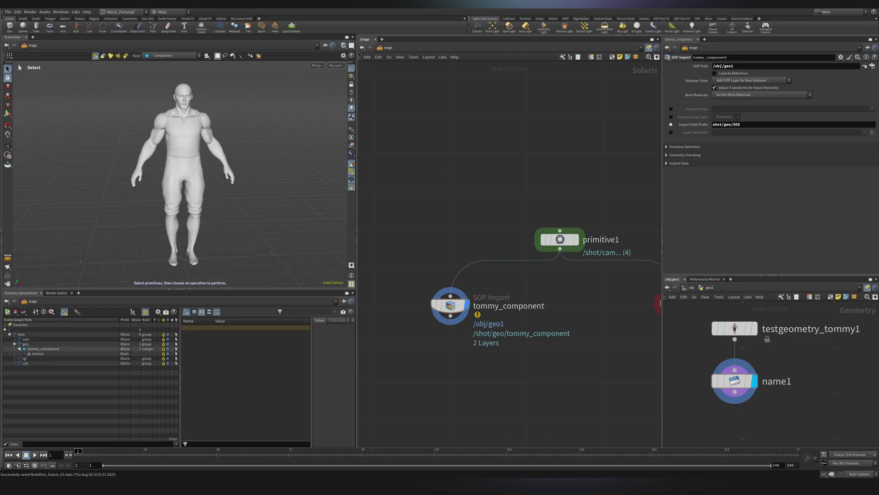
click(19, 348)
click(56, 351)
drag(765, 408, 700, 363)
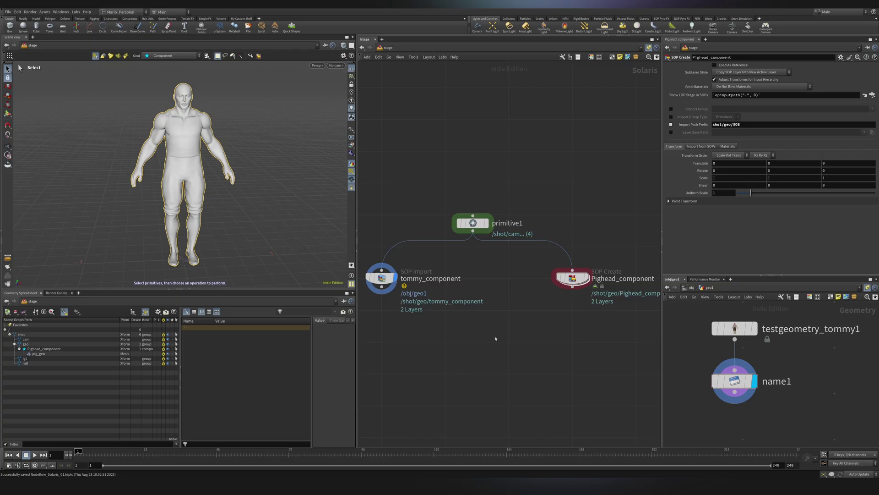
Step: Try combining the tommy_component and Pighead_component branches with a Merge node, and delete the Merge node
key(Tab)
text(mer)
key(Return)
click(496, 338)
drag(593, 309, 386, 255)
drag(382, 287, 474, 341)
click(508, 336)
key(Delete)
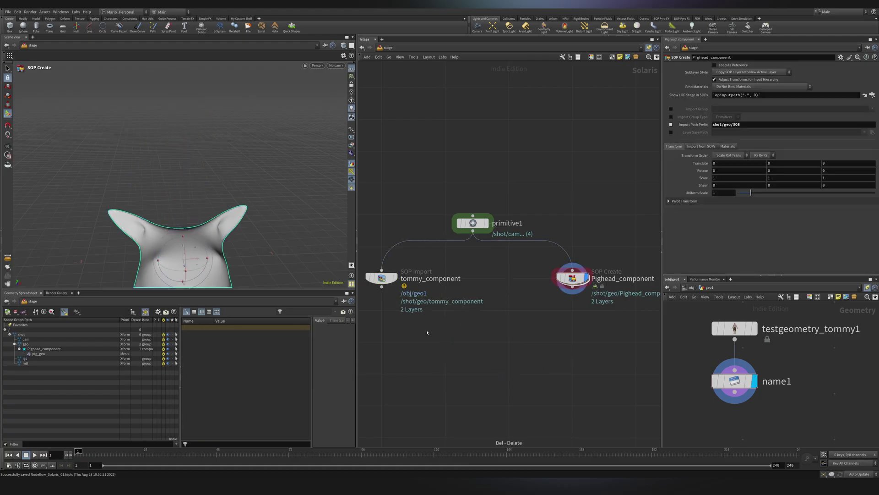
Step: Chain the nodes in one column, with tommy_component below the Primitive node and Pighead_component connected below tommy_component
drag(381, 277, 473, 277)
drag(573, 277, 473, 342)
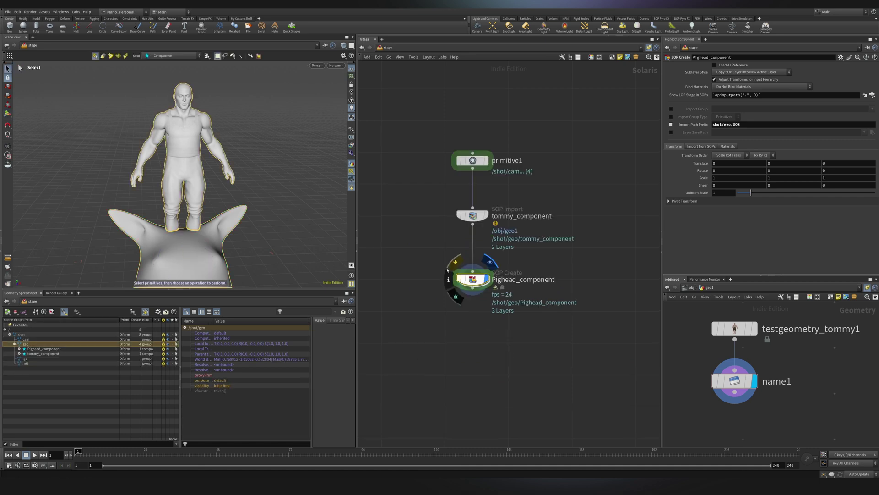
Step: Move the pig head up and beside Tommy in the viewport, translating it about 1.48 in X and 0.88 in Y
drag(394, 248, 550, 318)
key(Return)
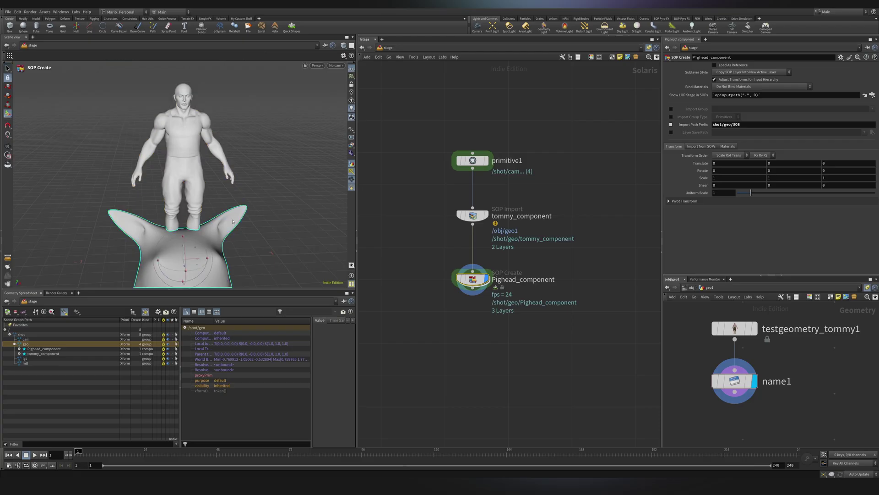
scroll(233, 221, down, 3)
drag(207, 251, 305, 242)
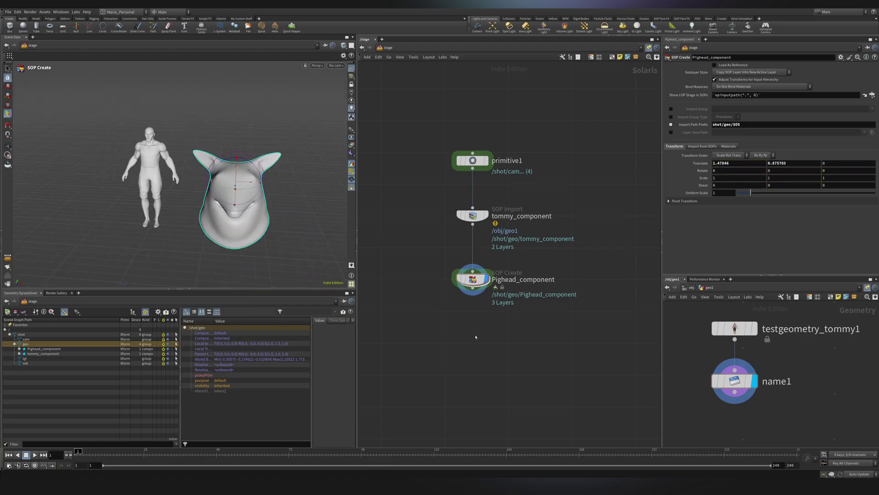
Step: Add a Grid SOP Create node and connect it below Pighead_component with its result displayed
key(Tab)
text(grid)
key(Return)
click(476, 337)
click(474, 337)
scroll(492, 345, up, 3)
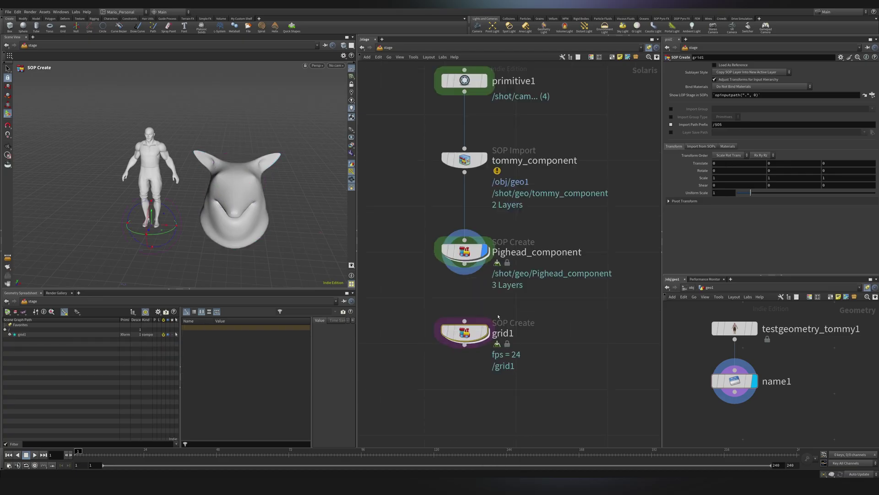
double_click(464, 333)
key(u)
click(484, 334)
drag(477, 336, 475, 341)
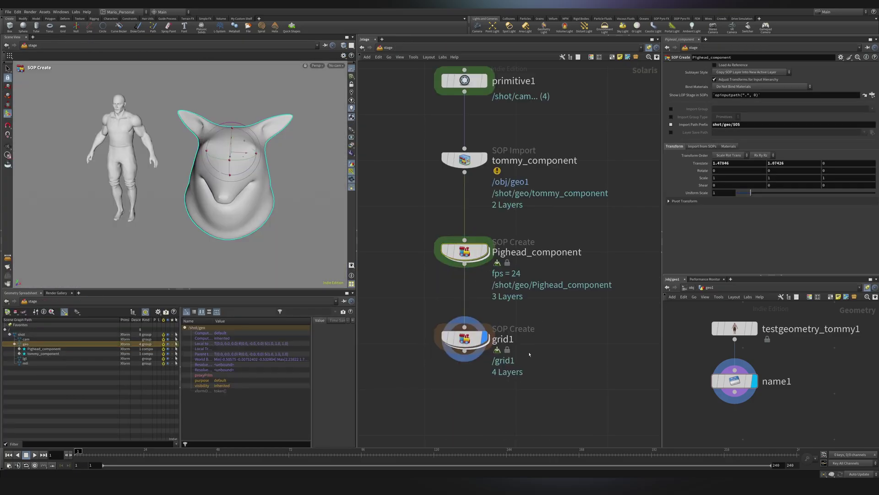
Step: Add a Camera node to the chain below grid1
scroll(529, 351, down, 6)
middle_drag(509, 370, 505, 314)
scroll(506, 314, up, 3)
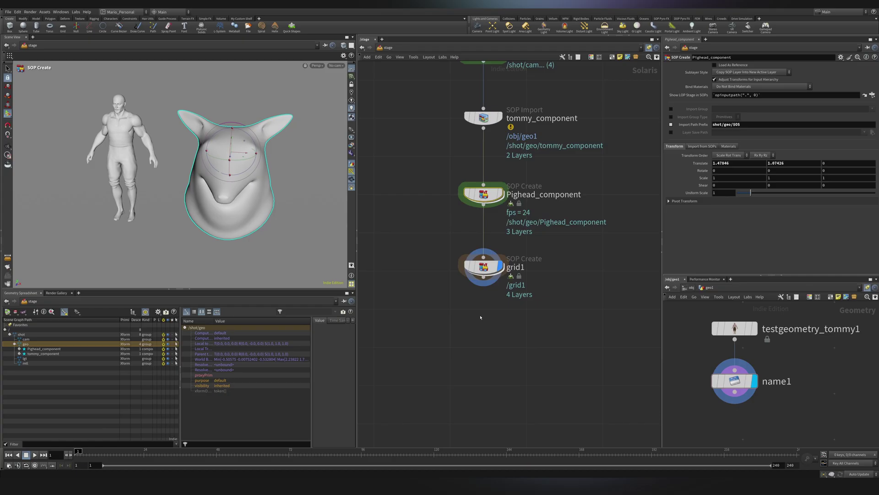
key(Tab)
text(ca)
key(Return)
click(478, 322)
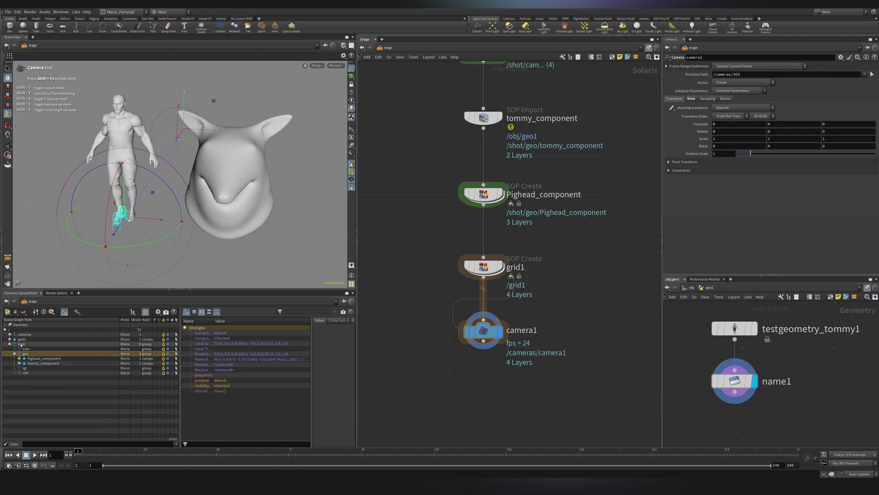
Step: Set grid1's import path prefix to shot/geo/$OS
click(476, 267)
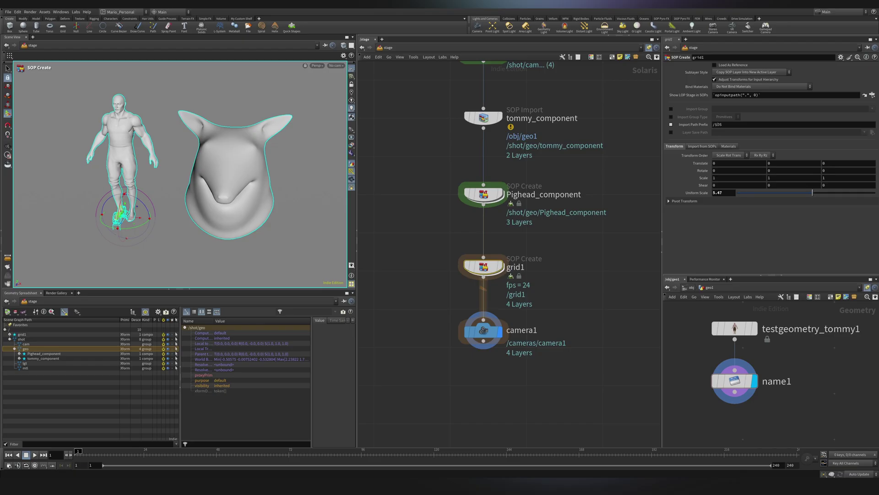
click(714, 124)
text(shot/geo)
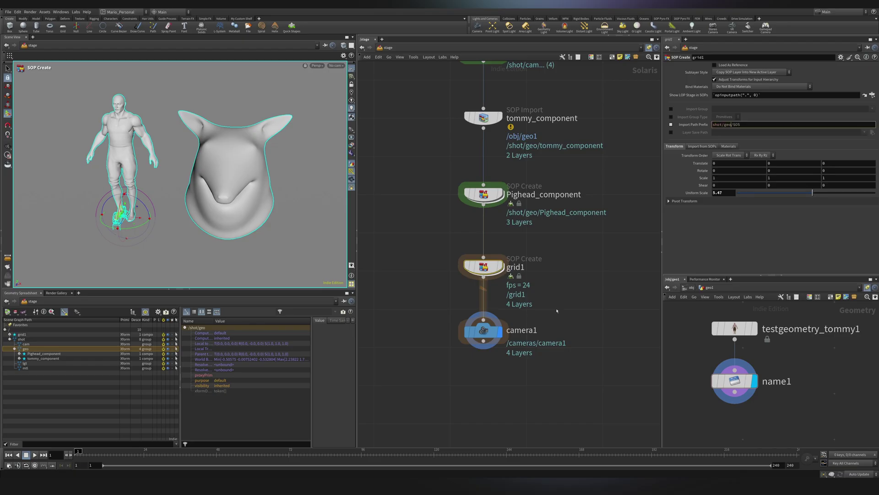
key(Return)
Step: Set camera1's primitive path to shot/cam/$OS, matching the hierarchy in primitive1, and select the camera under cam in the scene graph
click(483, 331)
middle_drag(595, 226, 583, 357)
drag(525, 217, 458, 166)
click(472, 183)
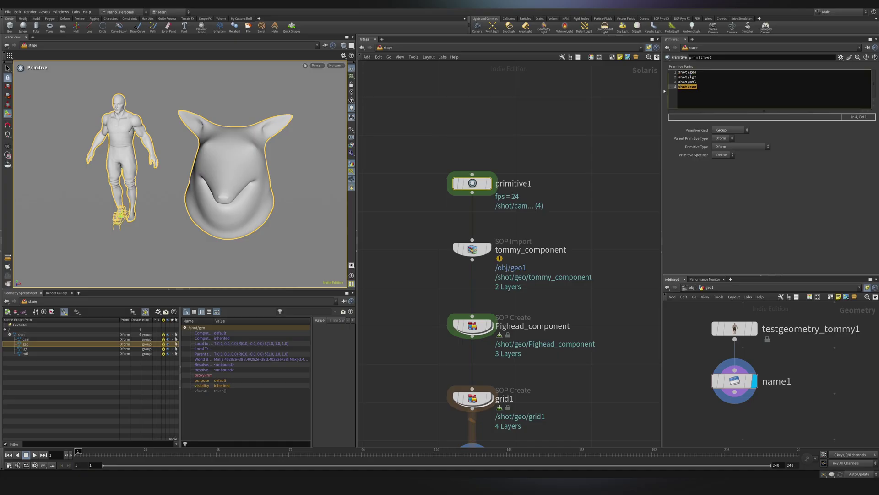
middle_drag(539, 444, 564, 247)
click(497, 264)
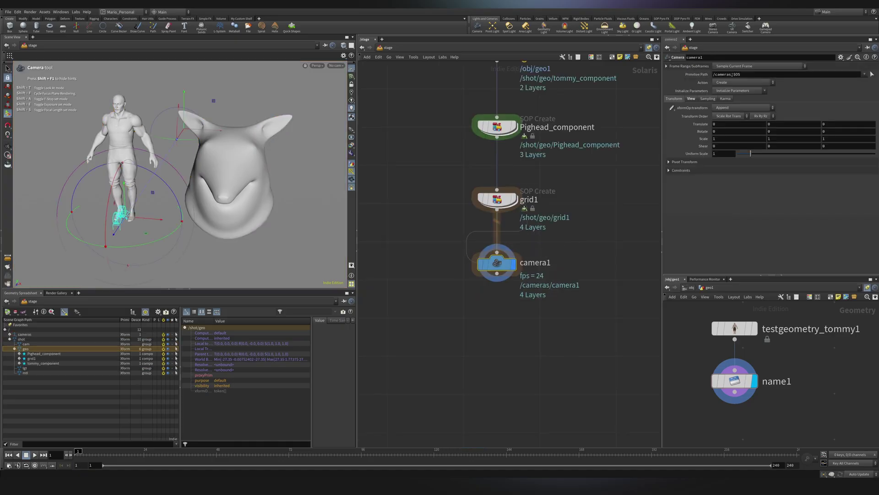
drag(732, 73, 698, 73)
text(shot/cam)
key(Return)
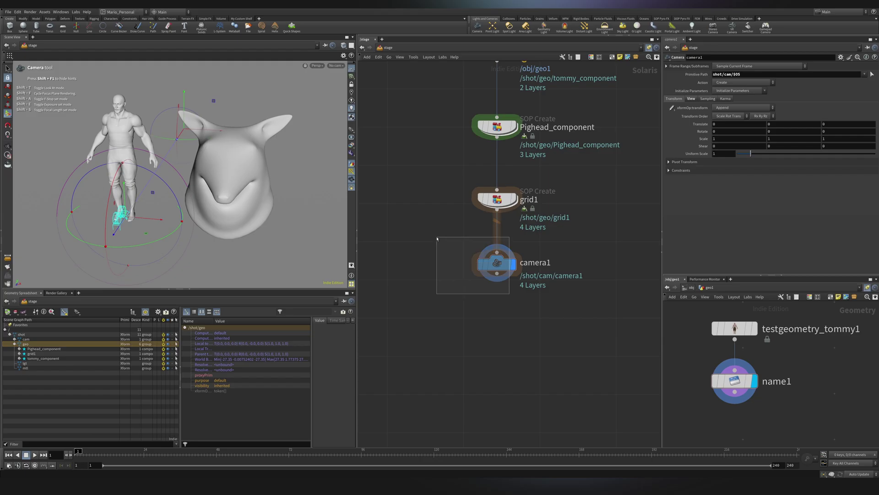
click(14, 339)
click(34, 343)
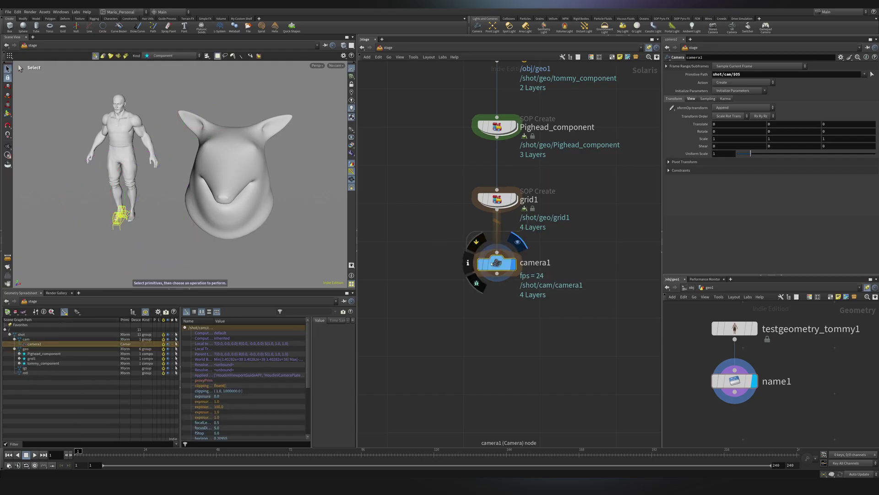
Step: Look through camera1 with the view tied to it and frame Tommy and the pig head, placing the camera at about (-1.68, 3.91, 9.59)
drag(504, 269, 253, 169)
click(351, 86)
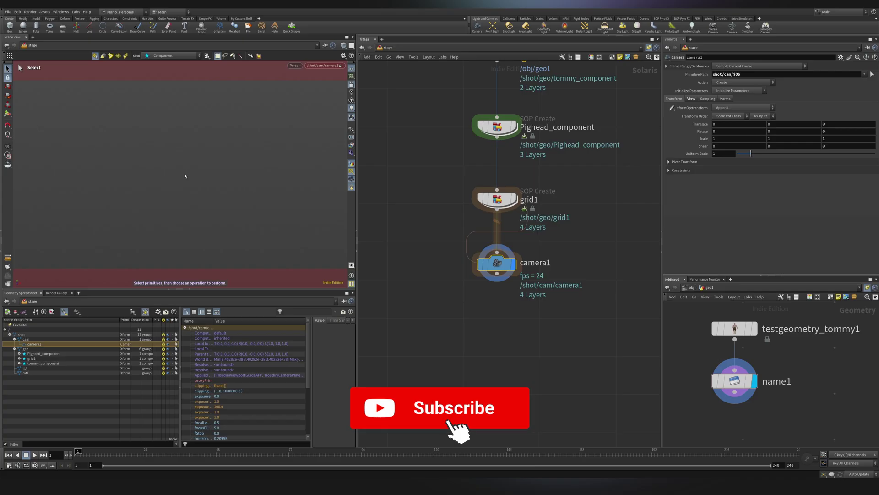
alt+right_drag(194, 172, 208, 128)
alt+drag(208, 128, 176, 184)
right_drag(176, 184, 201, 176)
middle_drag(202, 176, 156, 197)
right_drag(156, 197, 202, 181)
drag(201, 181, 185, 182)
middle_drag(185, 182, 204, 171)
alt+right_drag(204, 171, 210, 169)
mouse_move(210, 168)
alt+middle_down()
mouse_move(218, 172)
mouse_move(208, 187)
mouse_move(214, 182)
alt+middle_up()
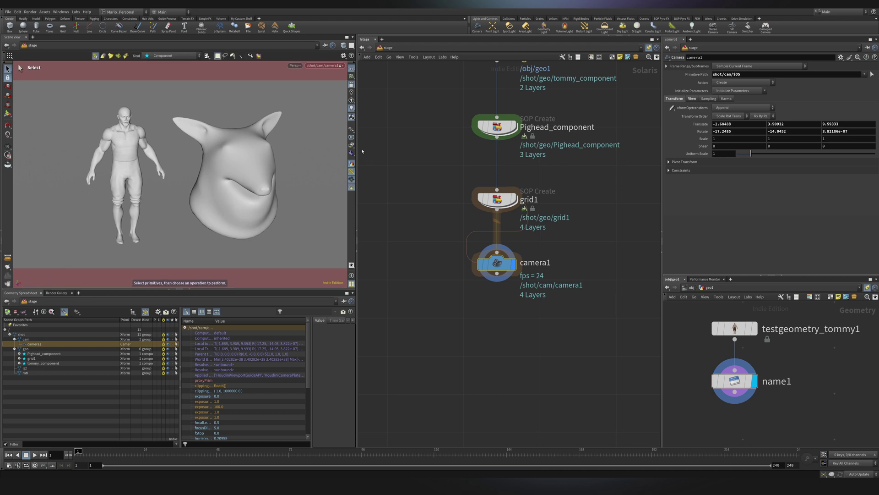
Step: View the scene from a free perspective angle and return to the view through /shot/cam/camera1
key(Escape)
drag(204, 238, 206, 174)
right_drag(206, 174, 161, 182)
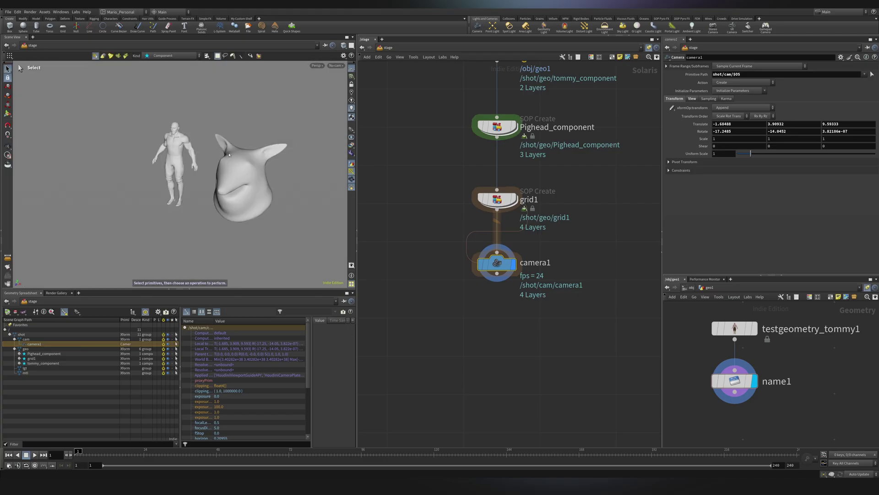
click(339, 66)
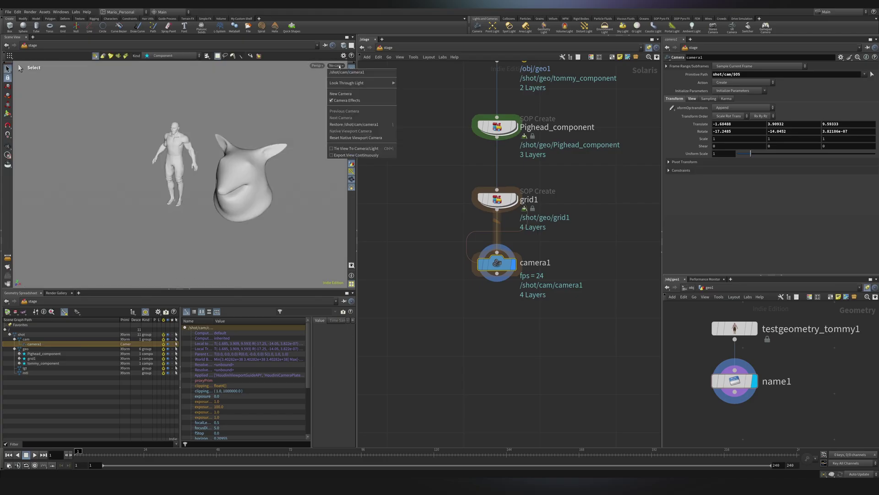
click(346, 73)
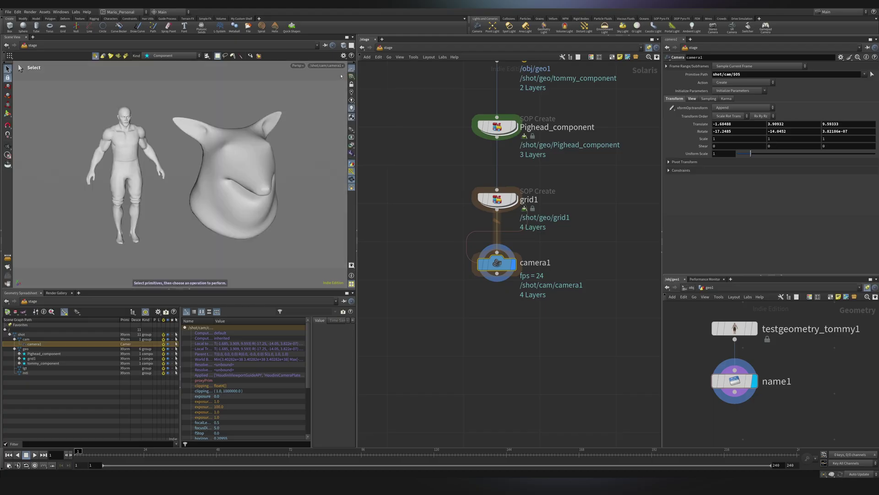
Step: Add a Material Library node below camera1 and open its network
middle_drag(494, 328, 491, 256)
key(Tab)
text(m)
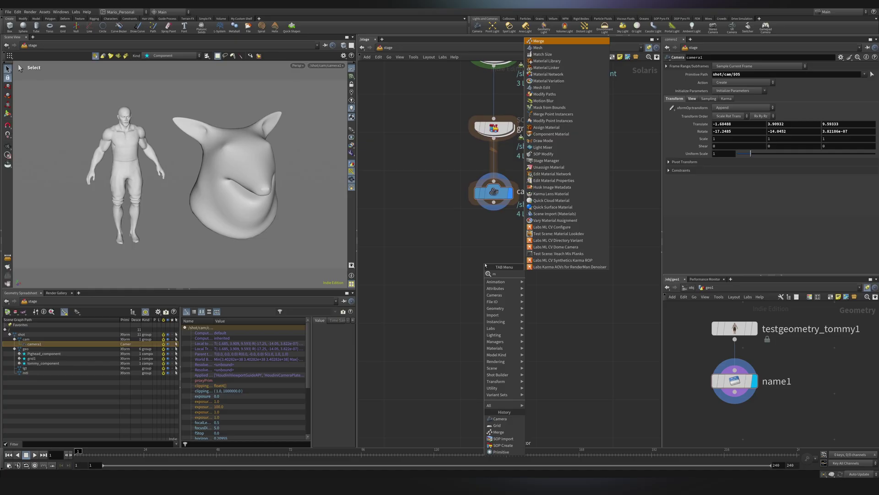
text(ateria)
key(Return)
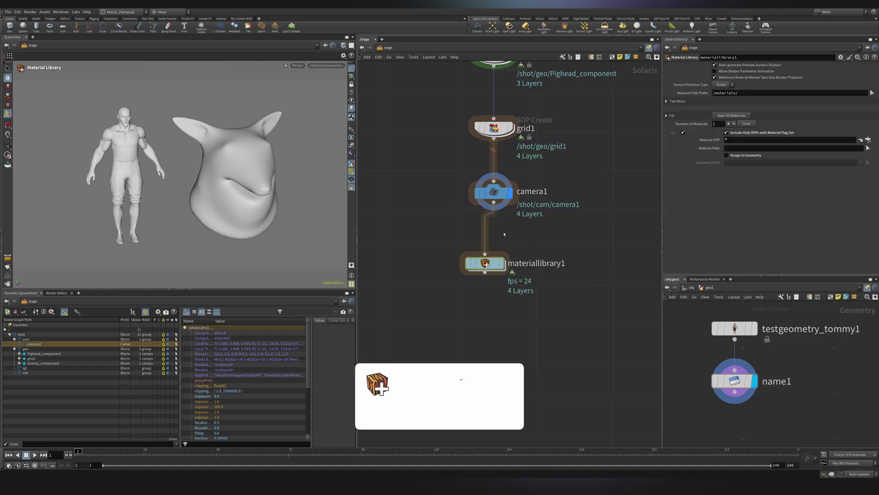
click(493, 265)
double_click(493, 265)
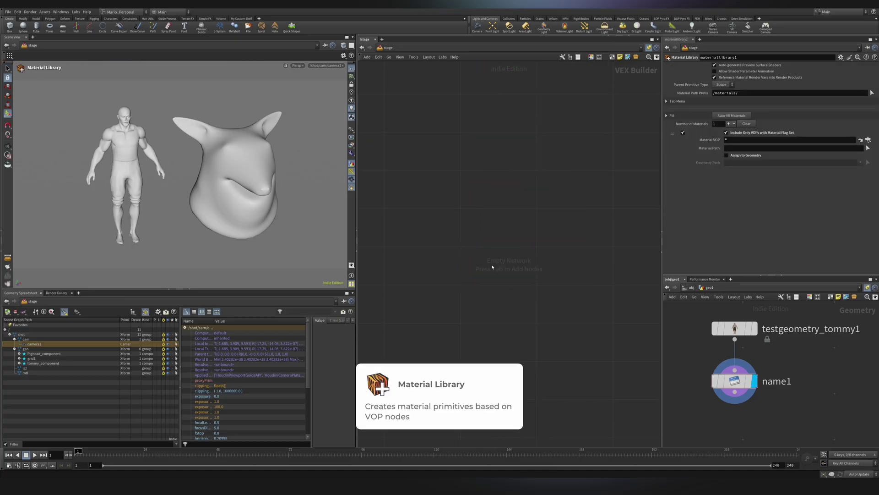
Step: Create a Karma Material Builder in the material library and name it tommy
key(Tab)
text(kmb)
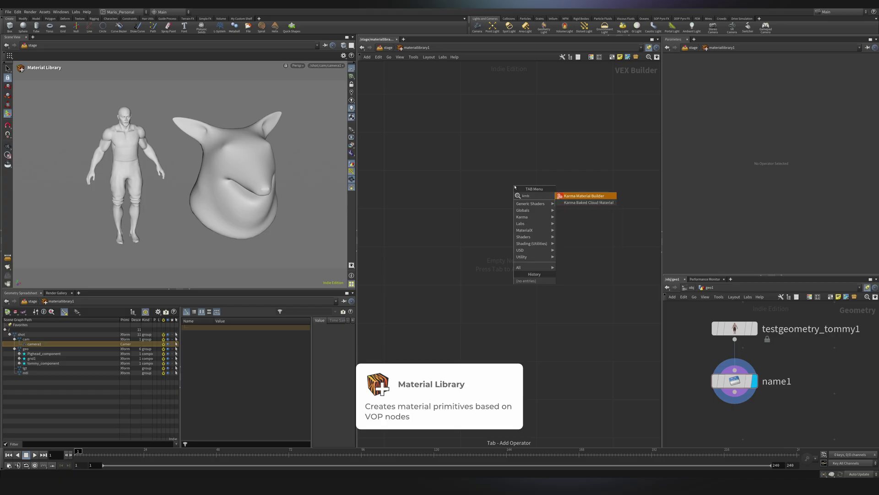
key(Return)
click(515, 187)
click(511, 172)
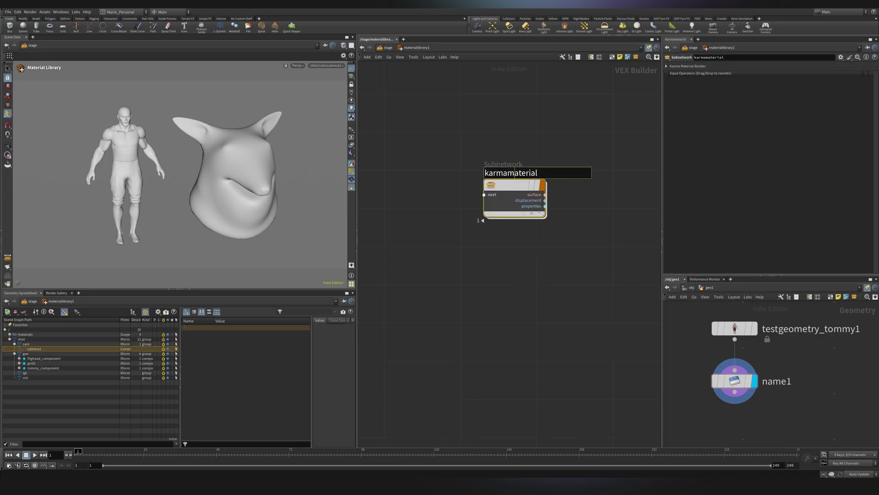
text(tommy)
key(Return)
Step: Duplicate the tommy material twice and name the copies grid and pighead
key(ctrl+c)
key(ctrl+v)
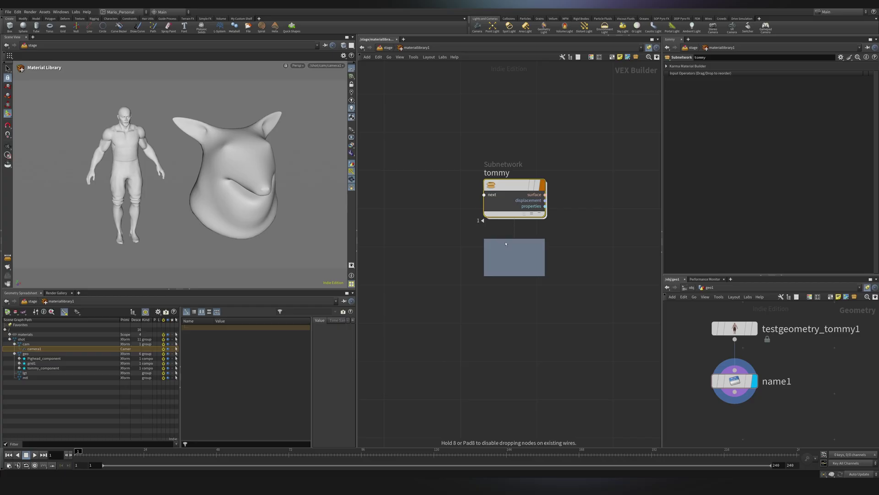
click(508, 266)
key(ctrl+v)
double_click(499, 233)
text(grid)
key(Return)
double_click(503, 289)
text(pighead)
key(Return)
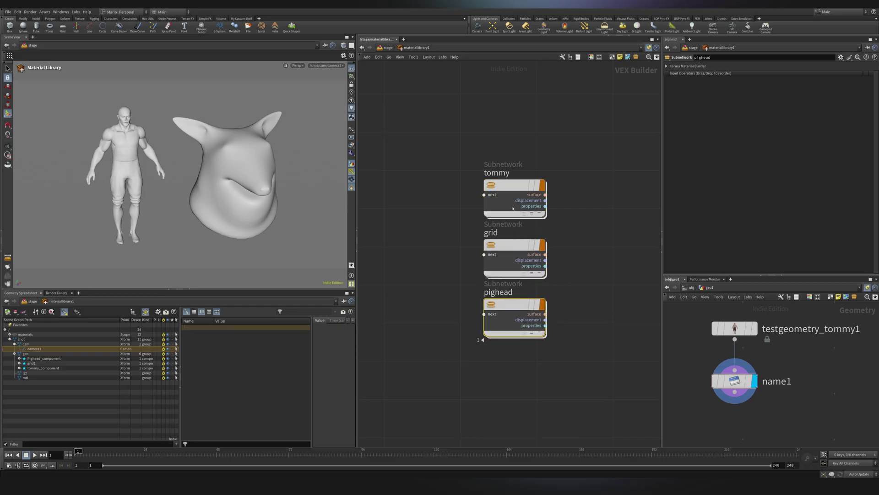
Step: Give the standard surface inside the tommy material a yellow-orange base color
double_click(484, 198)
click(529, 189)
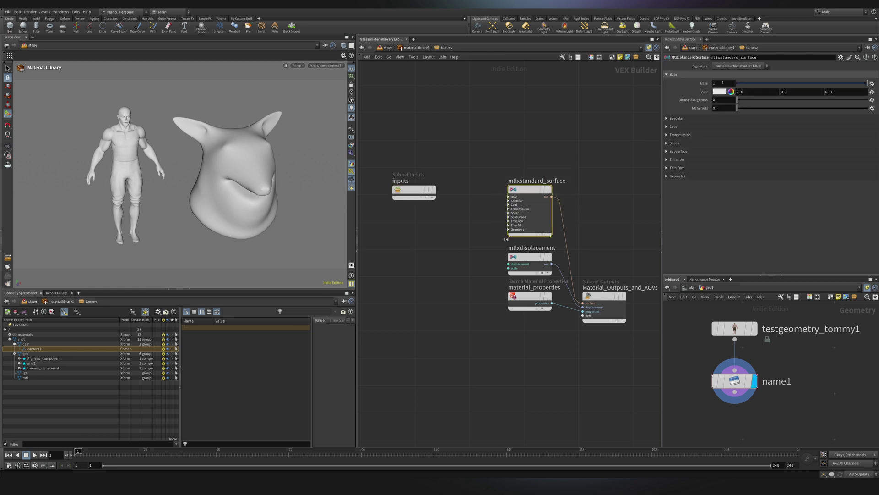
click(720, 92)
click(710, 47)
click(813, 25)
key(u)
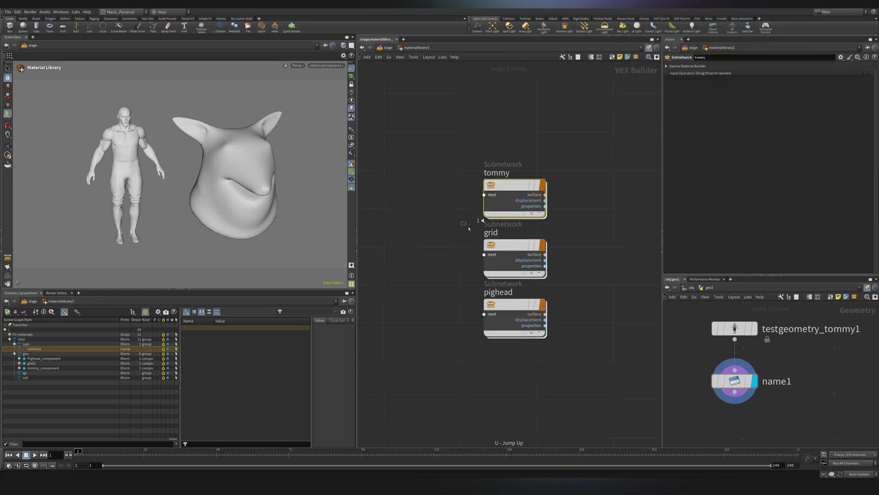
Step: Give the grid material's standard surface a blue base color and pick a base color for the pighead material's standard surface
click(520, 247)
double_click(520, 246)
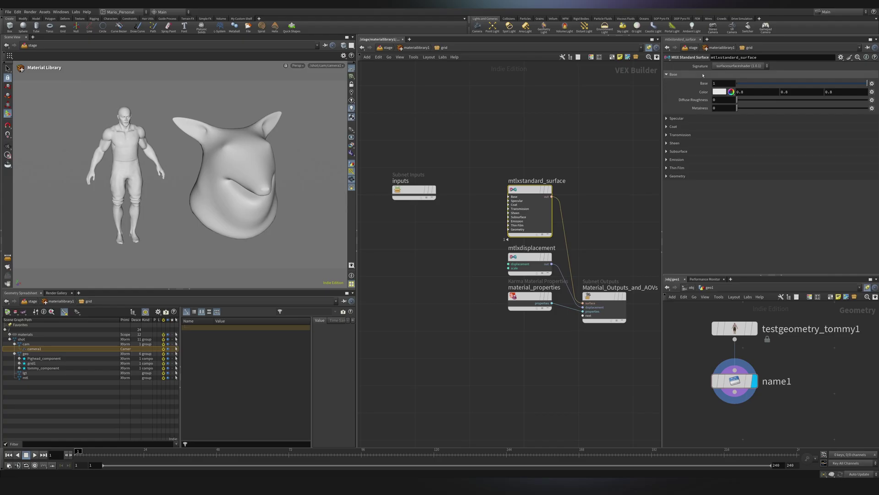
click(720, 92)
click(737, 78)
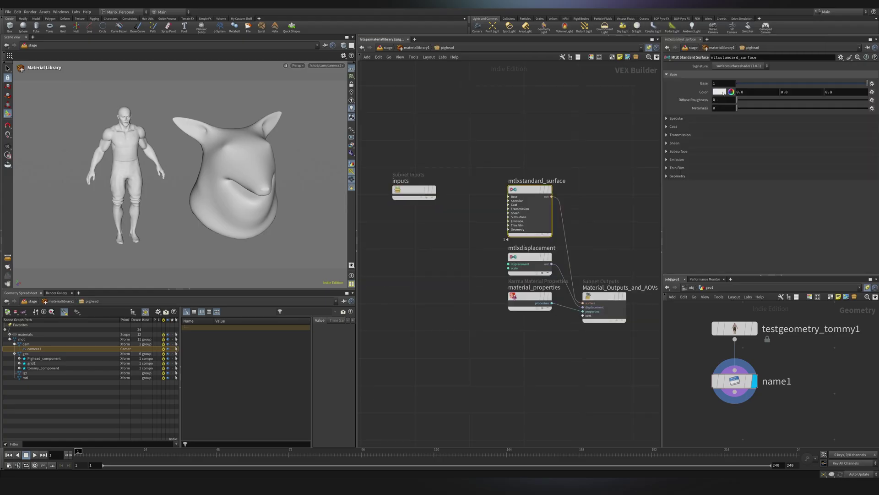
click(720, 91)
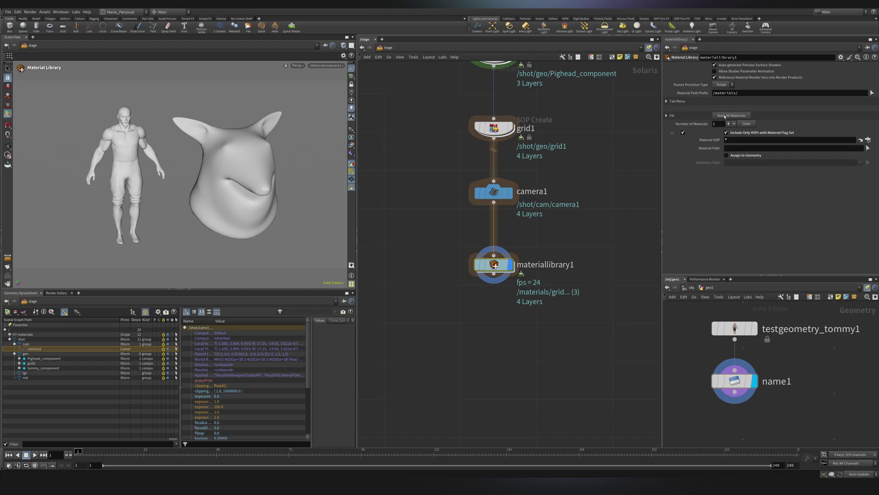
Step: Auto-fill the library's materials and assign the tommy material to /shot/geo/tommy_component, with geometry assignment enabled
click(726, 116)
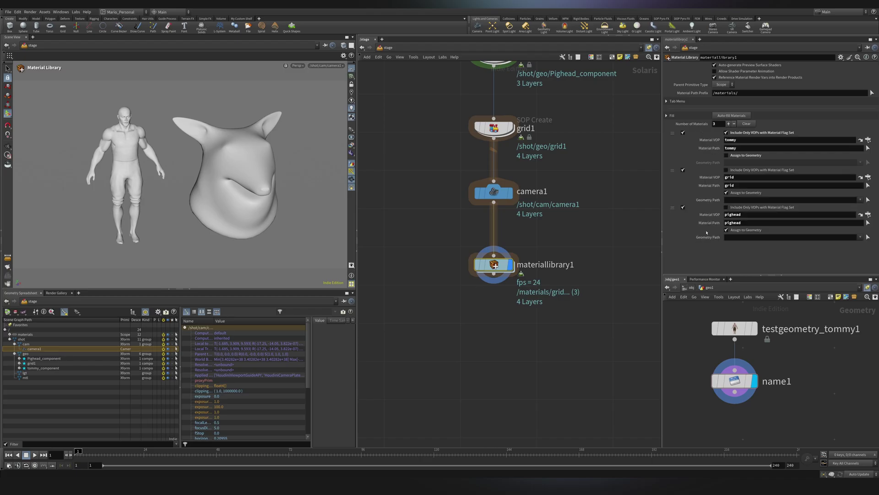
click(726, 156)
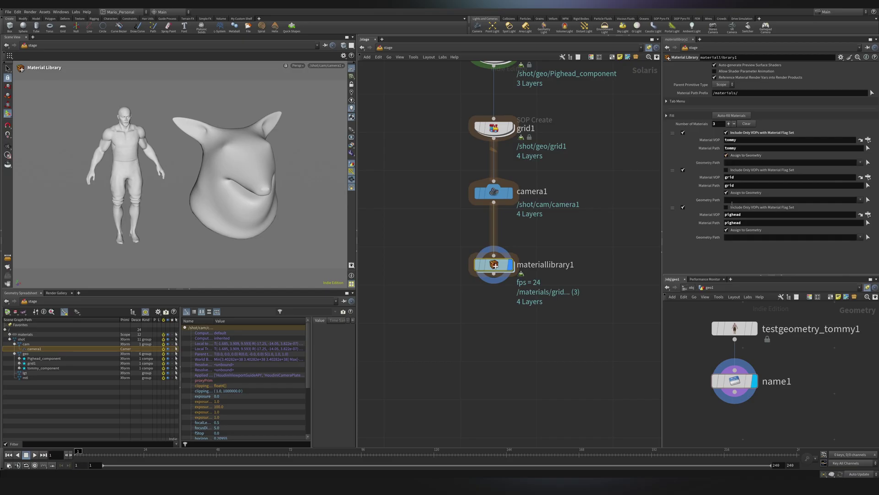
click(868, 163)
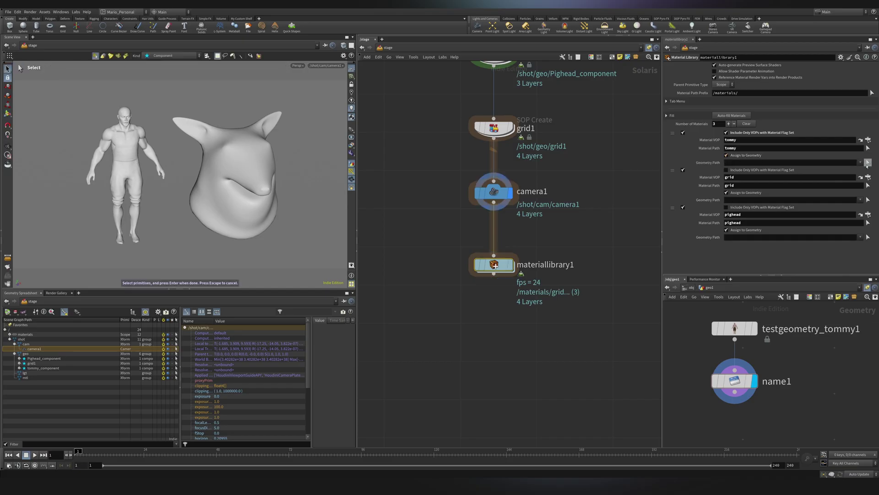
click(133, 150)
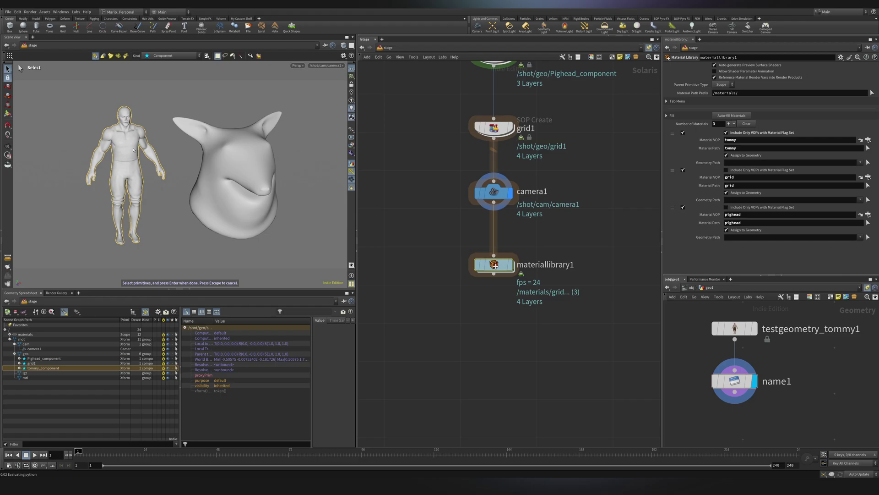
key(Return)
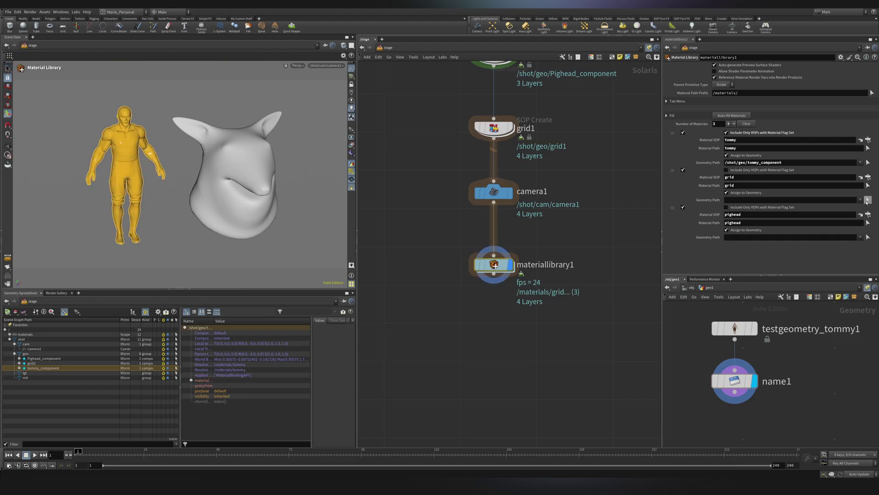
Step: Assign the grid material to /shot/geo/grid1 by picking the ground plane in the viewport
click(867, 199)
click(294, 230)
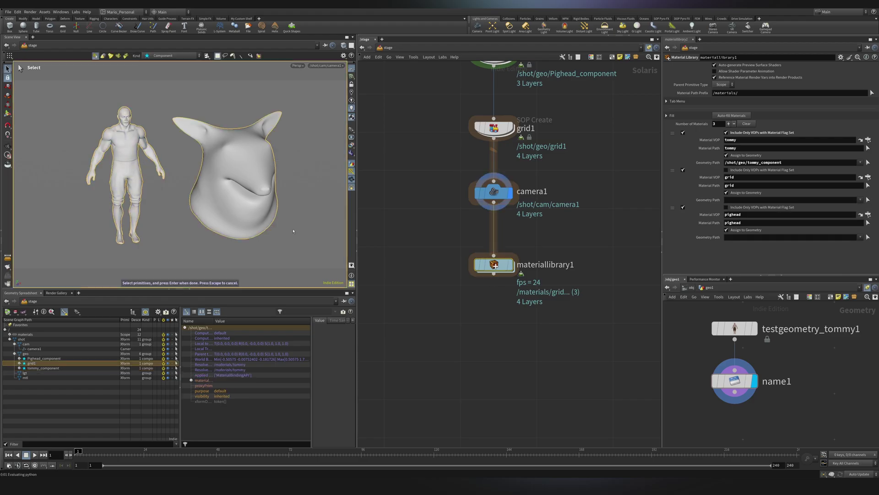
key(Return)
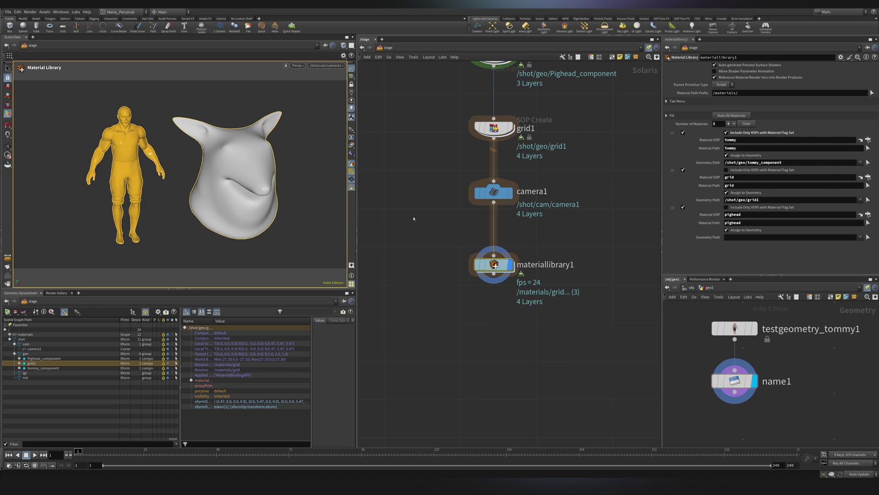
Step: Assign the pighead material to /shot/geo/Pighead_component in the material library, taking the primitive from the scene graph
click(35, 359)
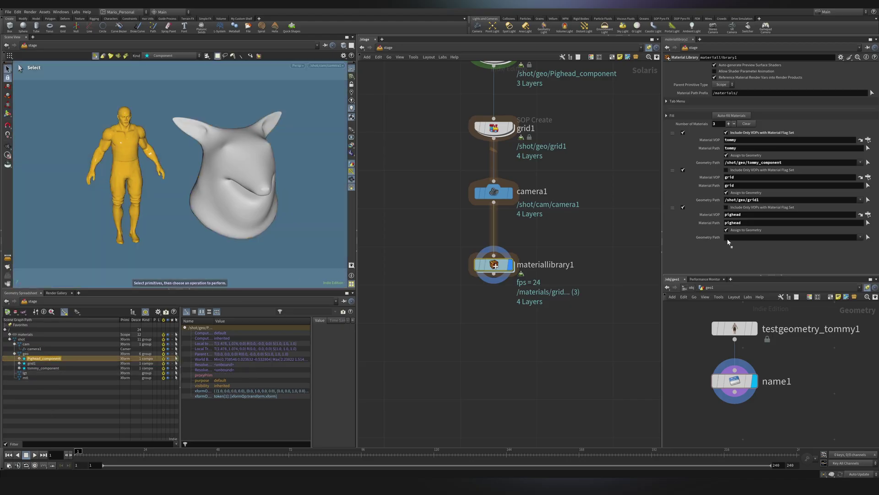
drag(728, 243, 727, 238)
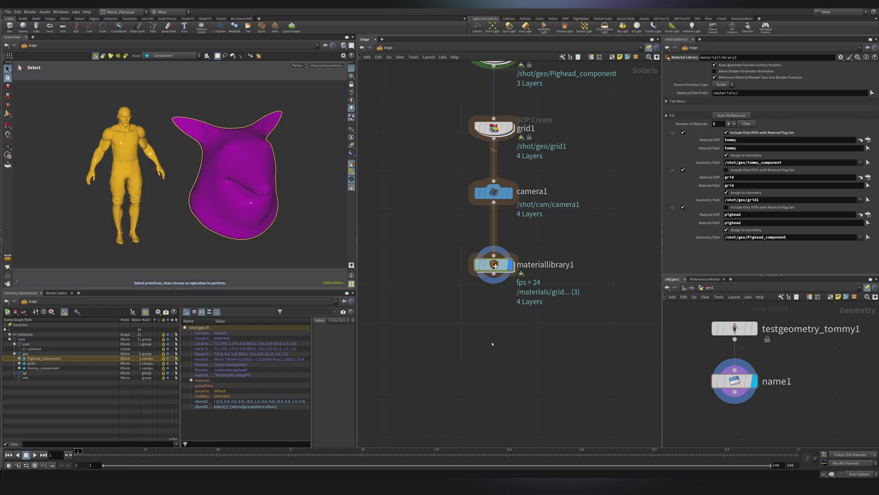
Step: Add a Karma Physical Sky after materiallibrary1 and look through /shot/cam/camera1 in the viewport
middle_drag(493, 344, 483, 262)
key(Tab)
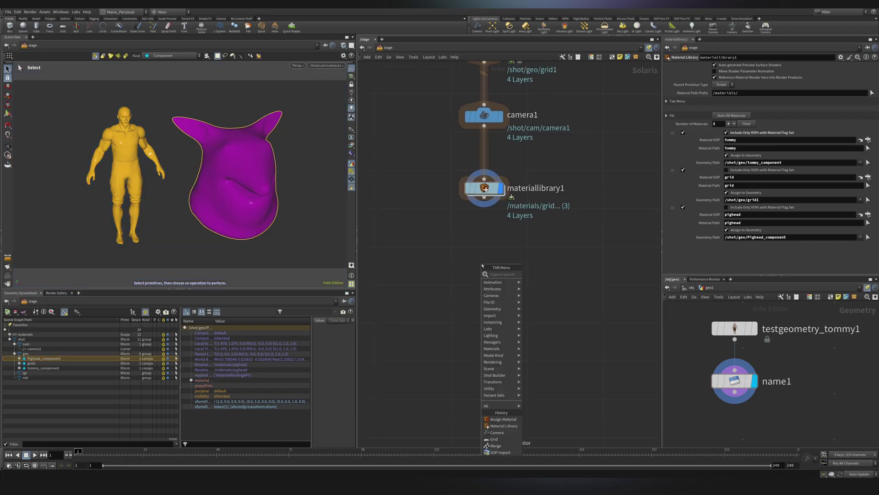
key(Escape)
key(Tab)
text(kp)
key(Down)
key(Return)
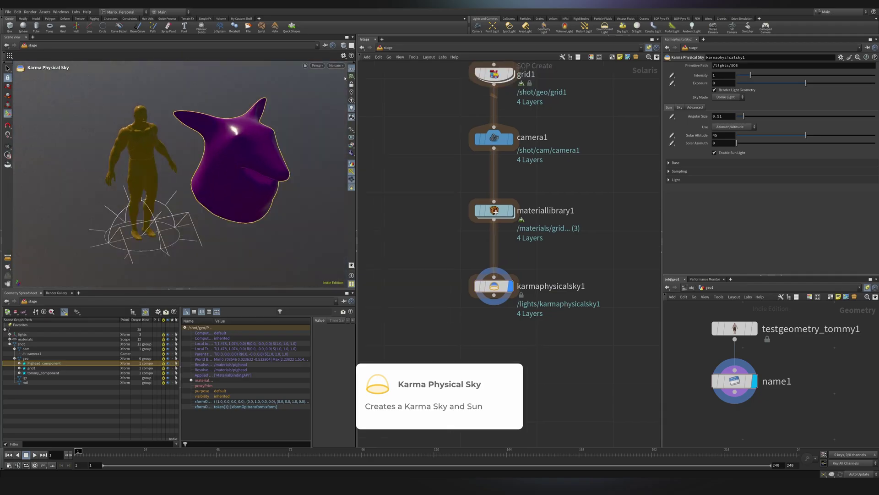
click(337, 66)
click(347, 72)
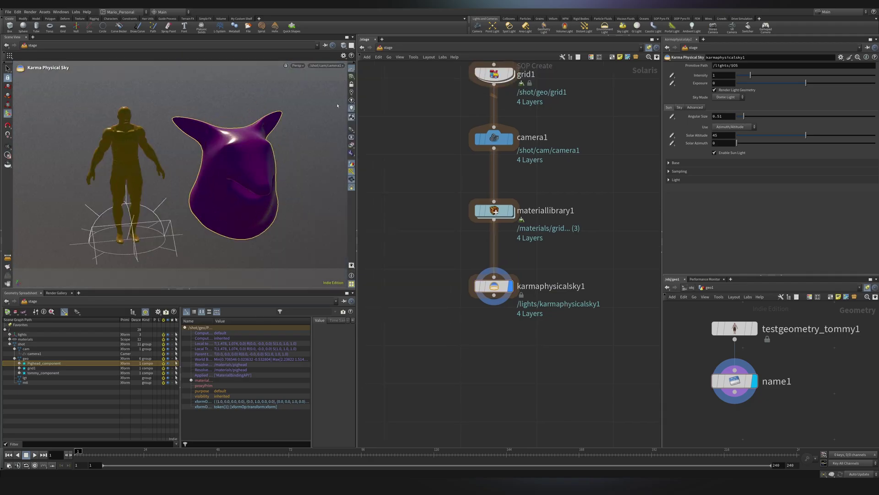
Step: Add a Karma setup after the physical sky and set its render engine to XPU
key(Tab)
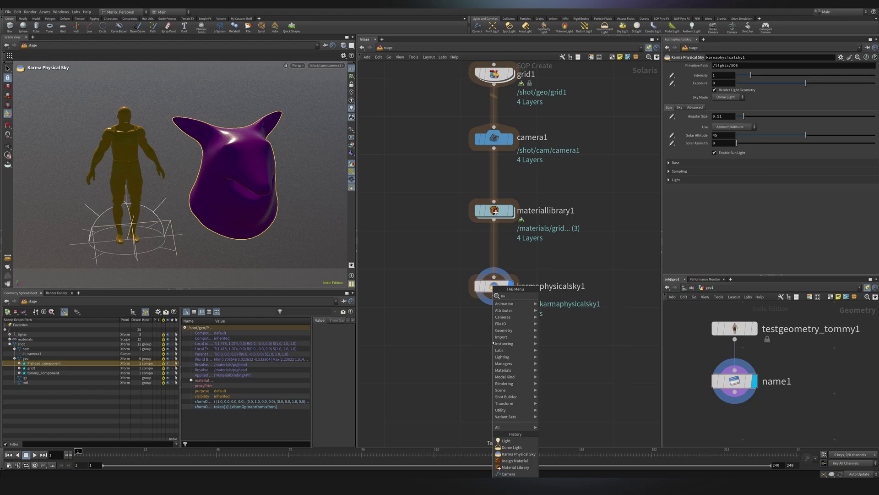
text(karma)
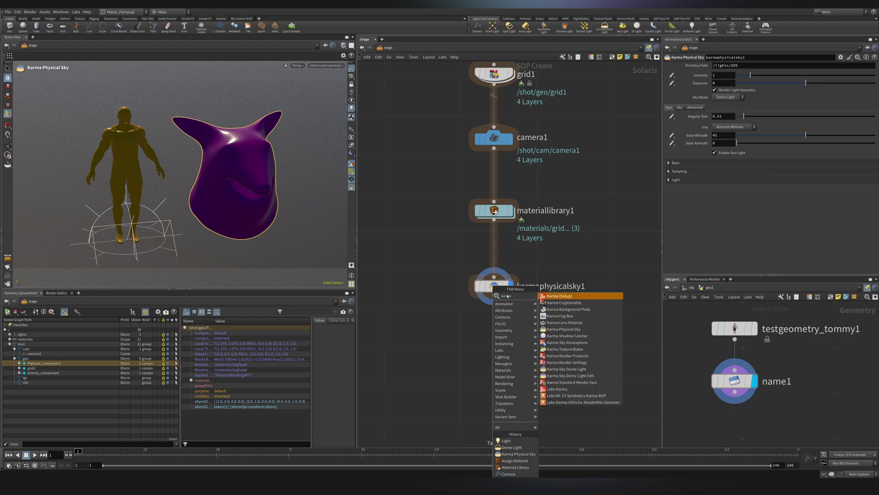
click(587, 298)
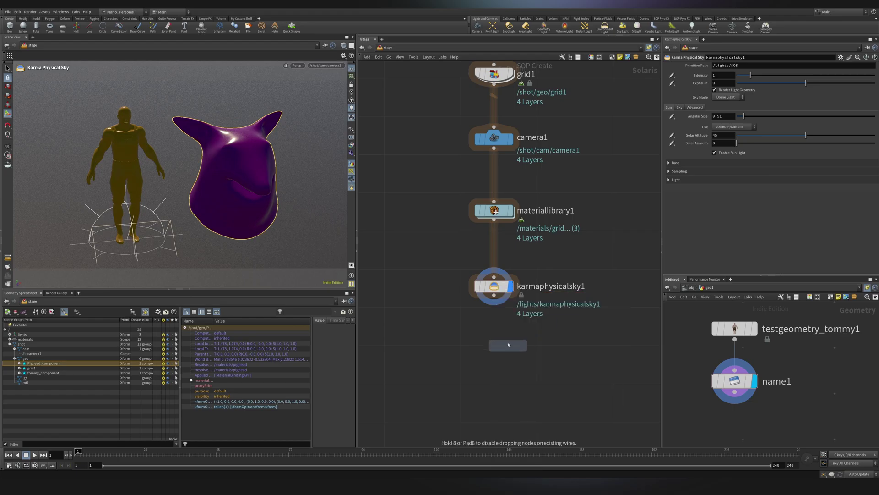
click(494, 344)
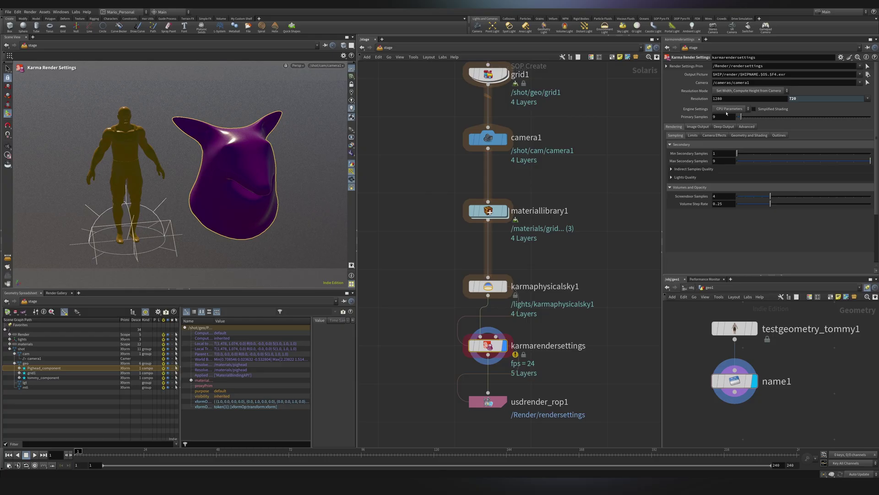
click(728, 110)
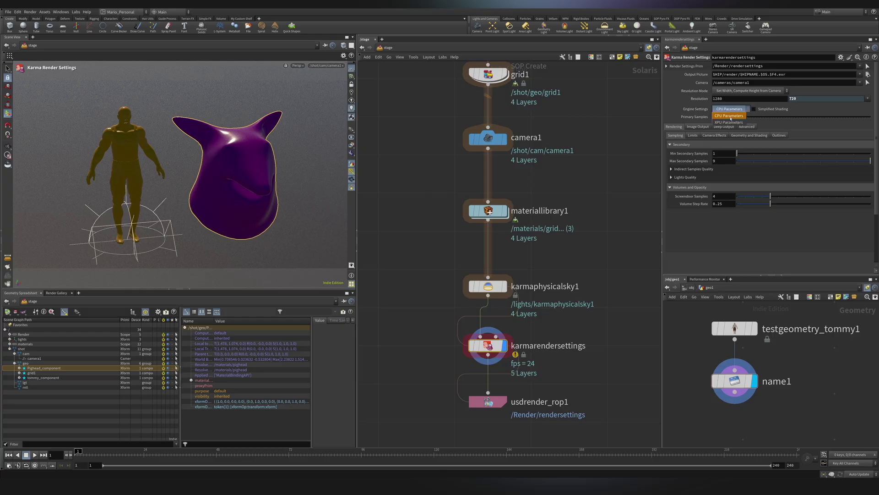
click(729, 117)
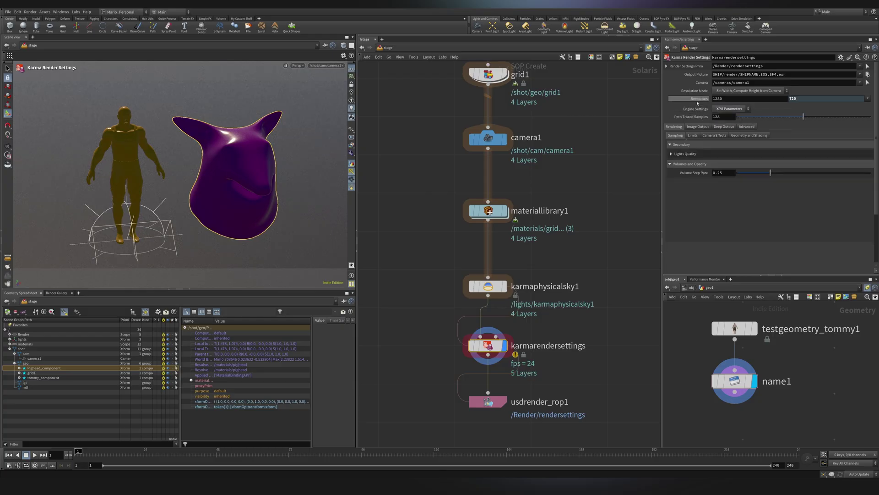
Step: Set the camera of the Karma render settings to /shot/cam/camera1
click(488, 138)
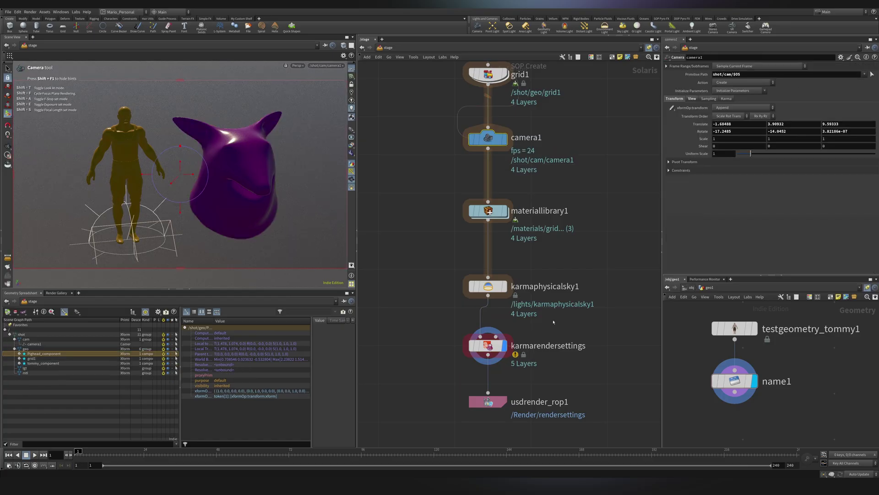
click(488, 345)
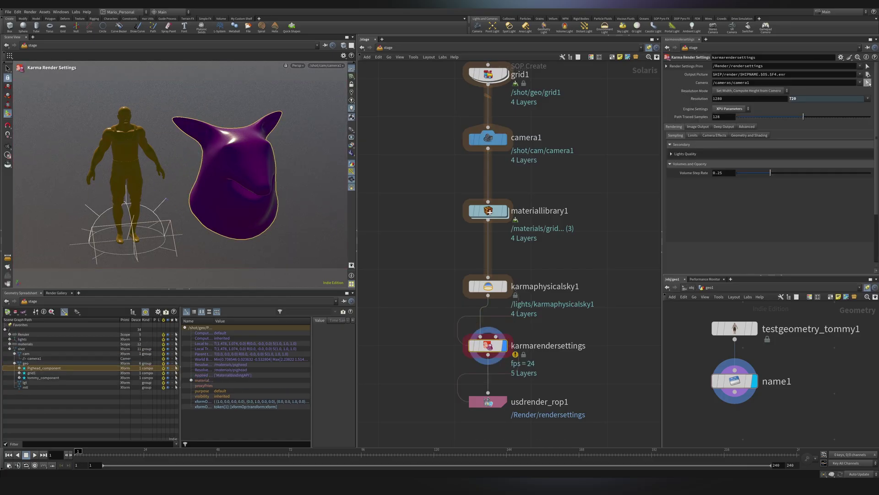
click(870, 83)
click(727, 42)
click(733, 48)
double_click(746, 53)
scroll(500, 355, up, 1)
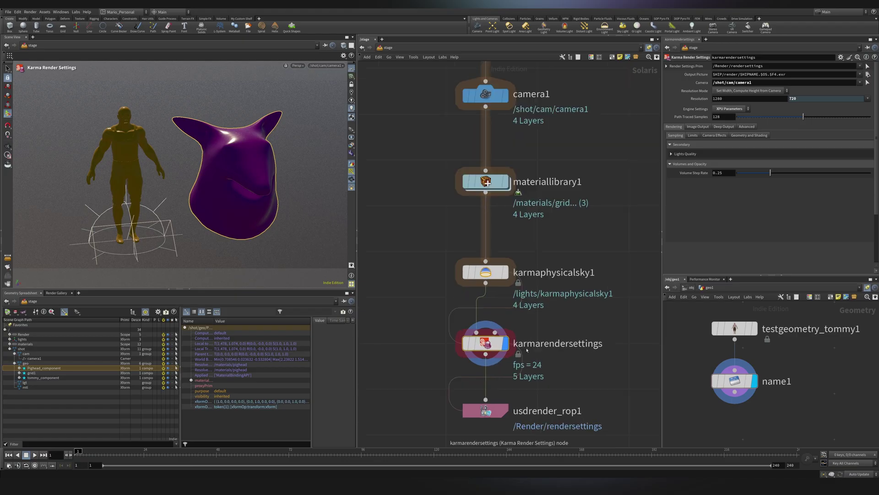
Step: Set the Karma physical sky's primitive path to shot/lgt/$OS
drag(528, 344, 541, 363)
middle_drag(539, 154, 563, 314)
mouse_move(579, 305)
mouse_down()
mouse_move(571, 302)
mouse_move(571, 312)
mouse_up()
middle_drag(578, 396, 569, 279)
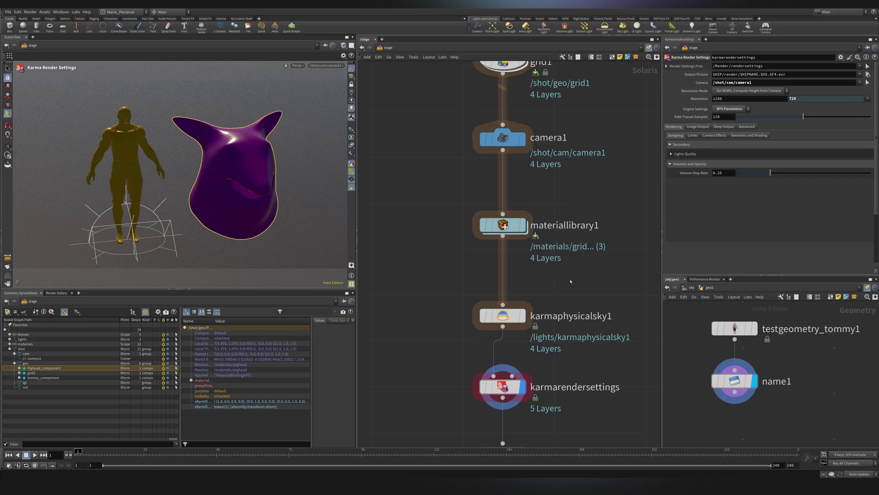
drag(575, 278, 468, 352)
key(Up)
key(Up)
key(Up)
key(Up)
key(Up)
key(Up)
drag(708, 78, 649, 75)
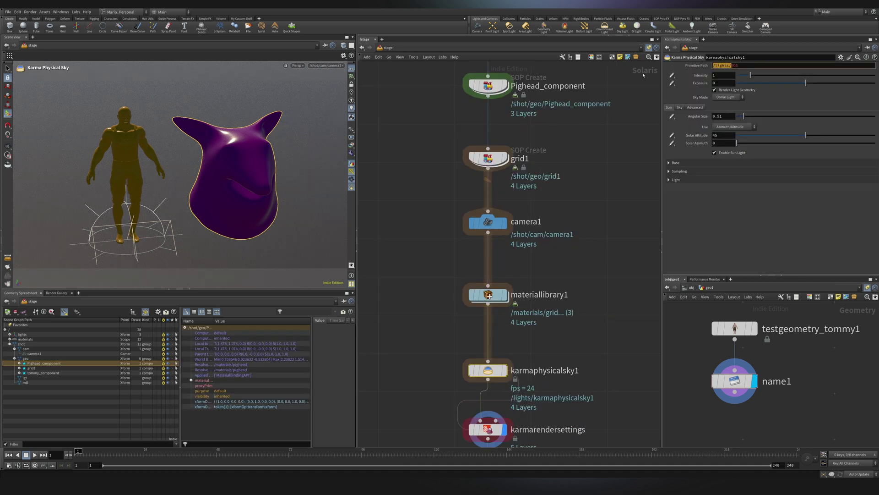
click(732, 65)
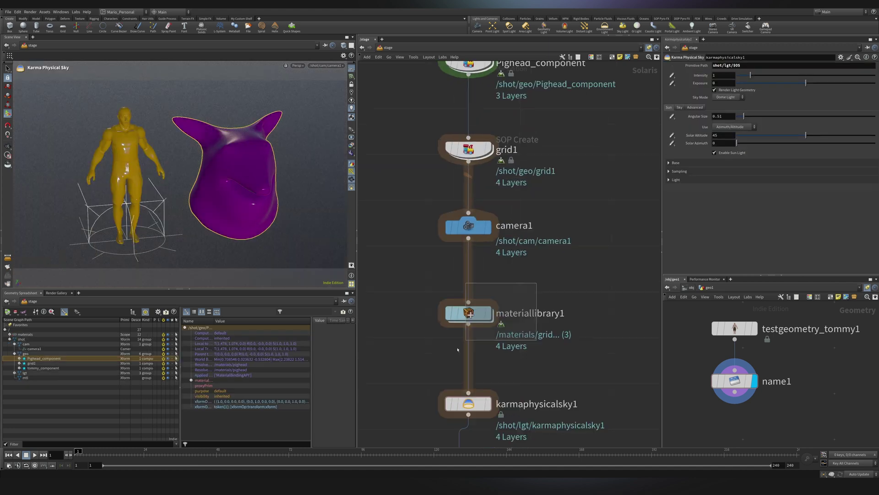
Step: Set the material library's material path prefix to shot/mtl/
key(Up)
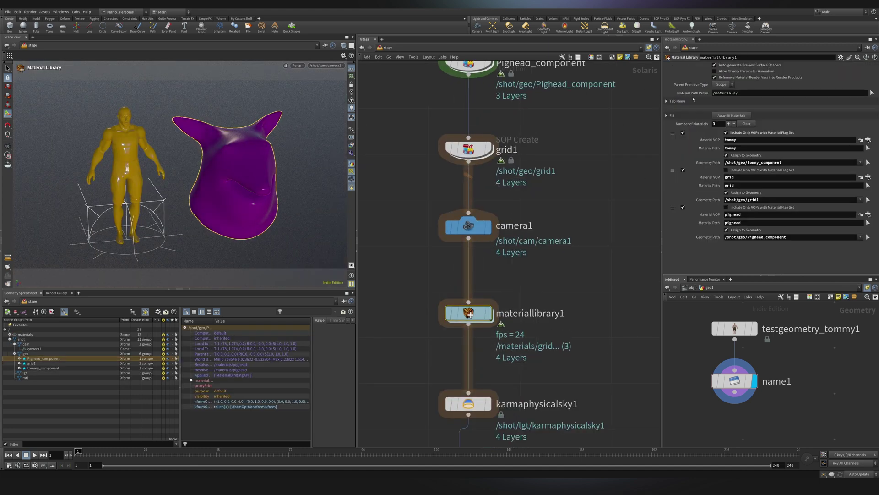
mouse_move(691, 97)
text(shot/mtl/)
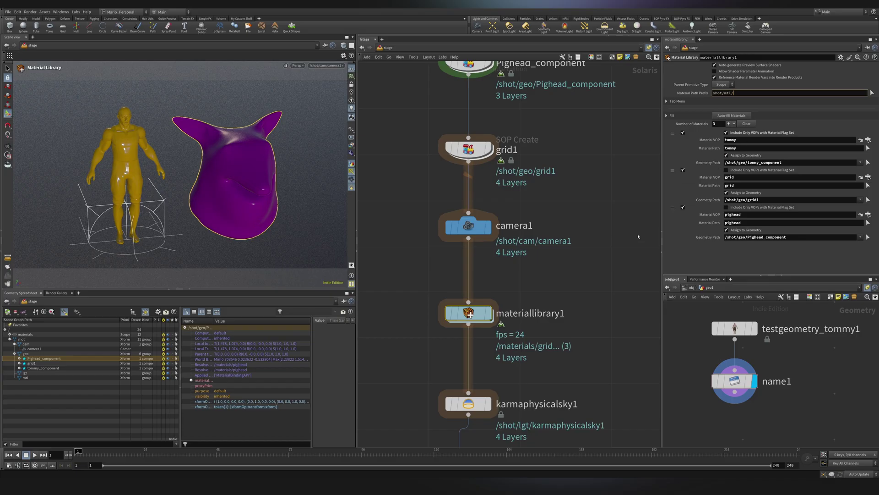
key(Return)
Step: Select the Karma render settings node and expand the lgt and mtl groups in the scene graph to check the hierarchy
scroll(500, 355, down, 2)
middle_drag(501, 355, 531, 185)
scroll(540, 256, up, 2)
drag(550, 245, 484, 276)
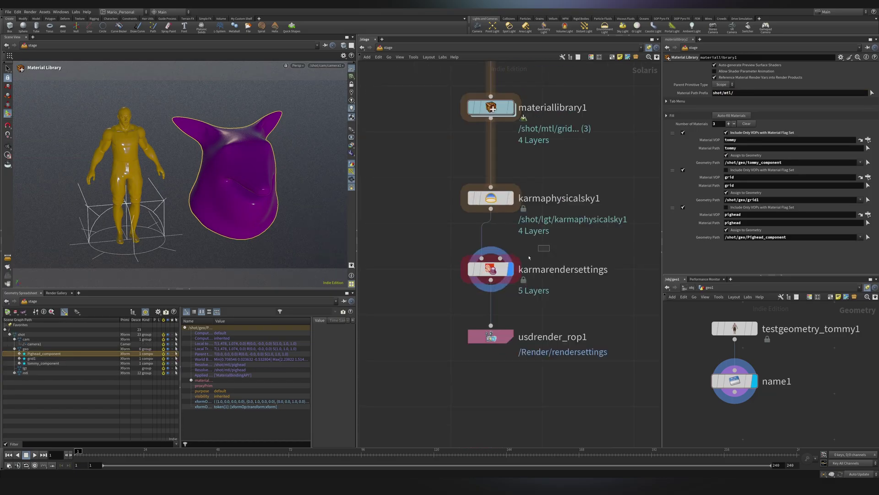
click(485, 274)
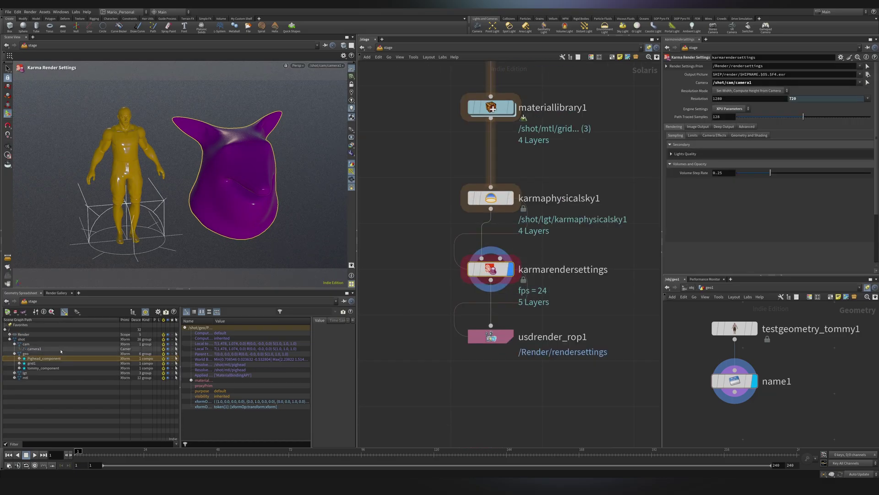
click(15, 373)
click(14, 383)
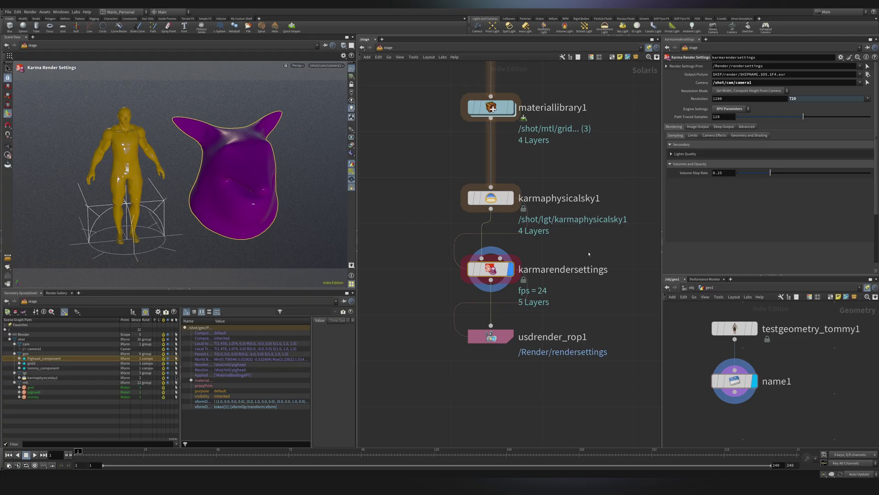
scroll(590, 253, down, 6)
middle_drag(589, 254, 556, 318)
drag(566, 365, 513, 362)
scroll(534, 330, up, 6)
drag(561, 334, 471, 277)
middle_drag(420, 287, 412, 346)
middle_drag(387, 287, 383, 219)
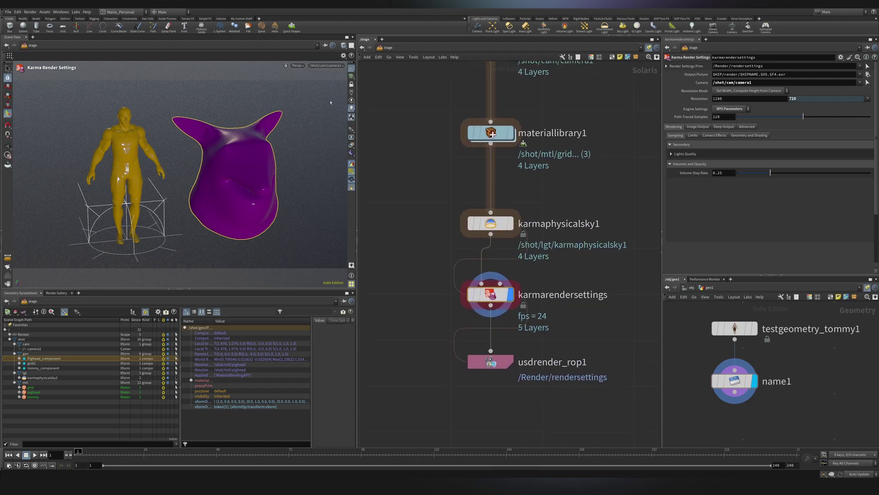
Step: Render the viewport with Karma XPU and hide the light guides and the selection outline
click(299, 66)
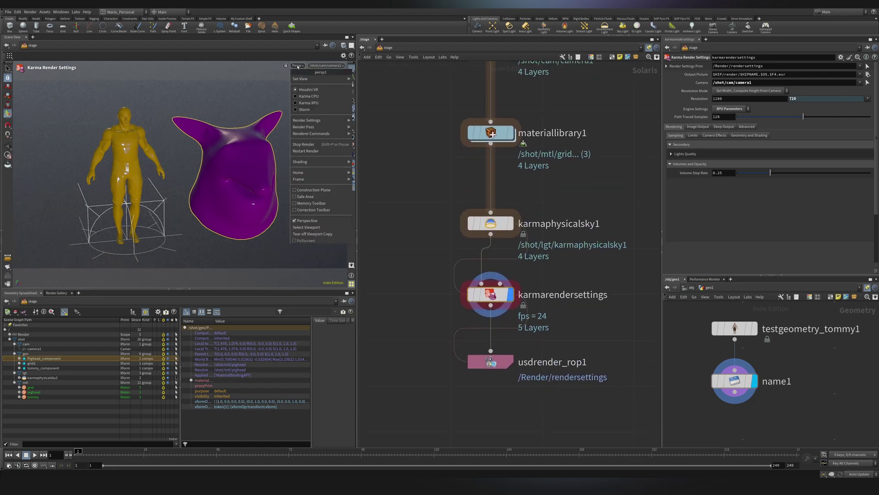
click(332, 104)
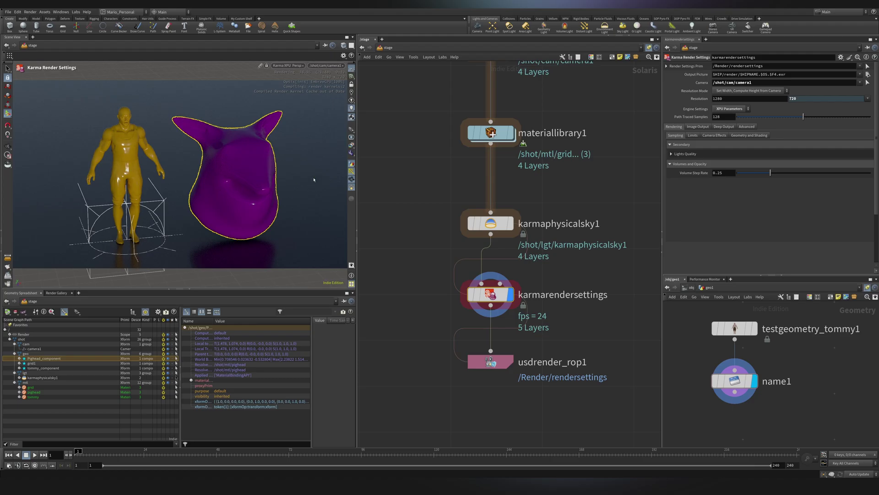
click(351, 171)
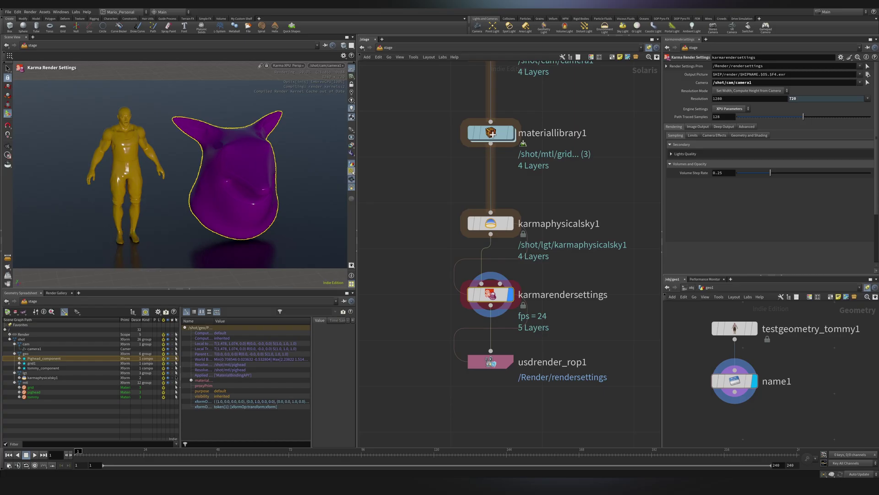
click(352, 187)
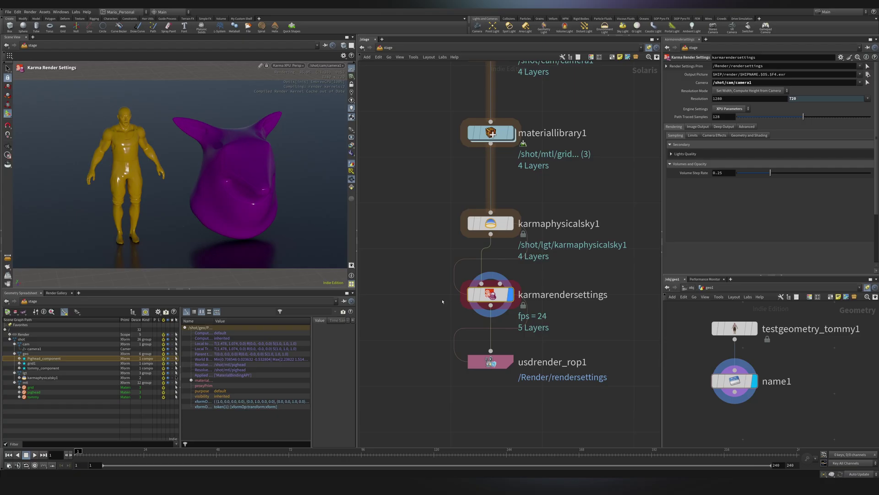
Step: Switch the viewport renderer back to Houdini VK
scroll(442, 302, down, 2)
click(287, 66)
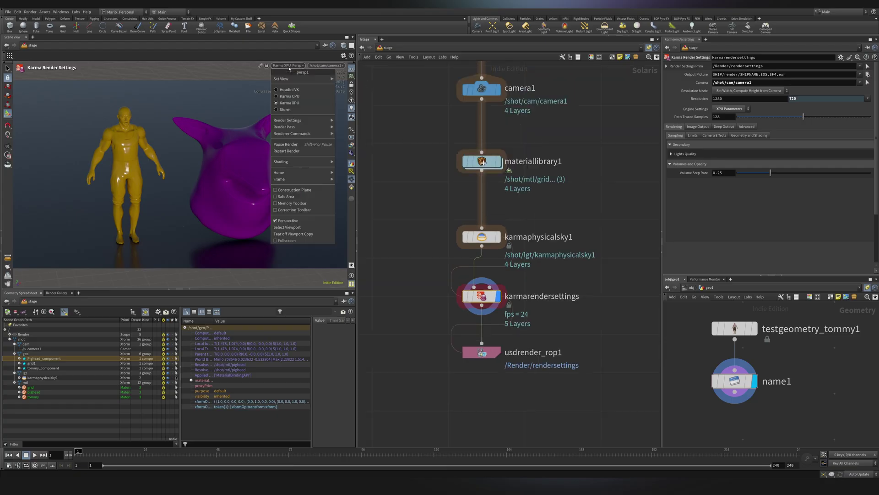
click(302, 90)
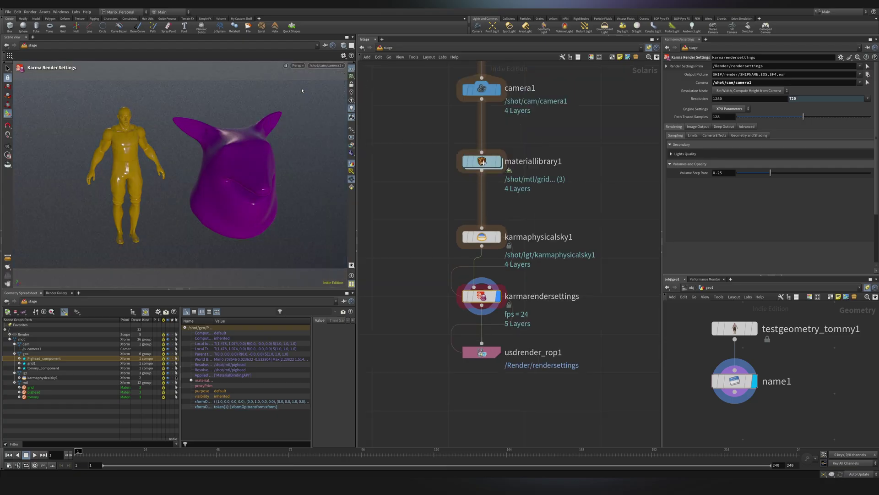
Step: Set the output picture of the Karma render settings to $HIP/render/$HIPNAME.my_render.$F4.png
click(693, 135)
mouse_move(783, 77)
mouse_down()
mouse_move(695, 72)
mouse_move(789, 83)
mouse_up()
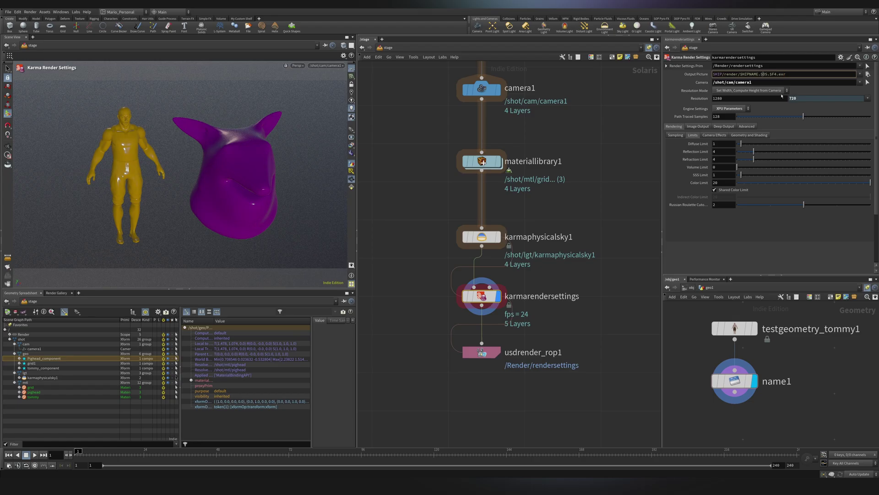
key(BackSpace)
key(BackSpace)
key(BackSpace)
text(my_render.$F4.png)
key(Return)
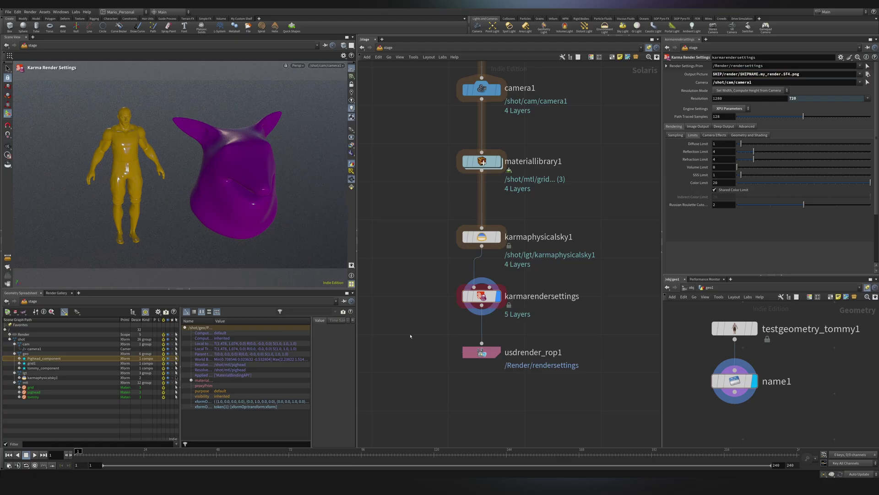
Step: Render the current frame to disk from usdrender_rop1
drag(439, 327, 598, 400)
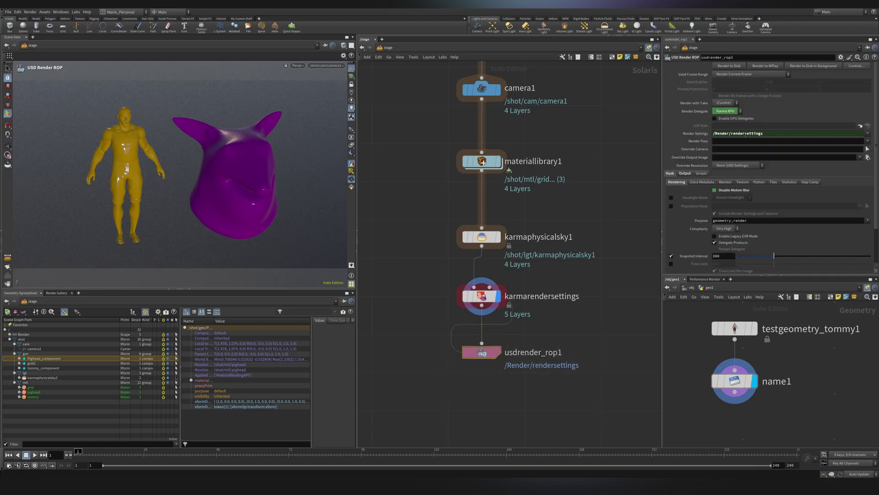
drag(588, 276, 432, 320)
middle_drag(398, 347, 448, 341)
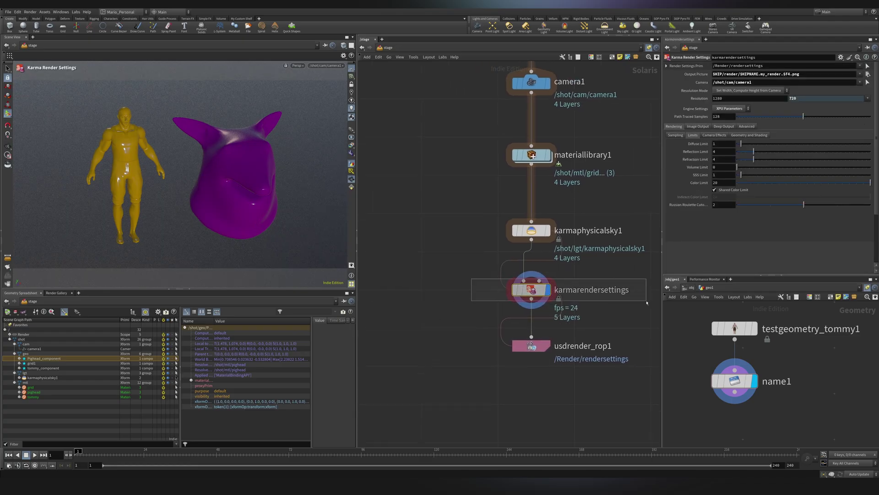
drag(463, 327, 618, 365)
click(473, 285)
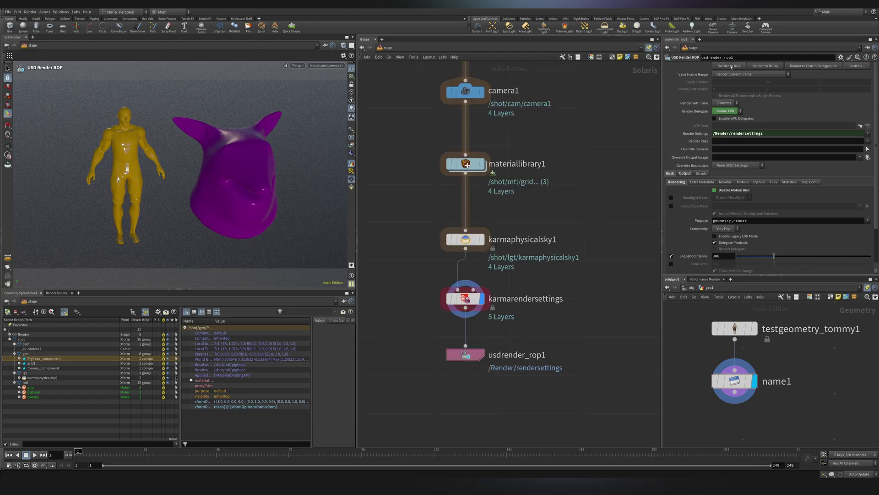
click(731, 66)
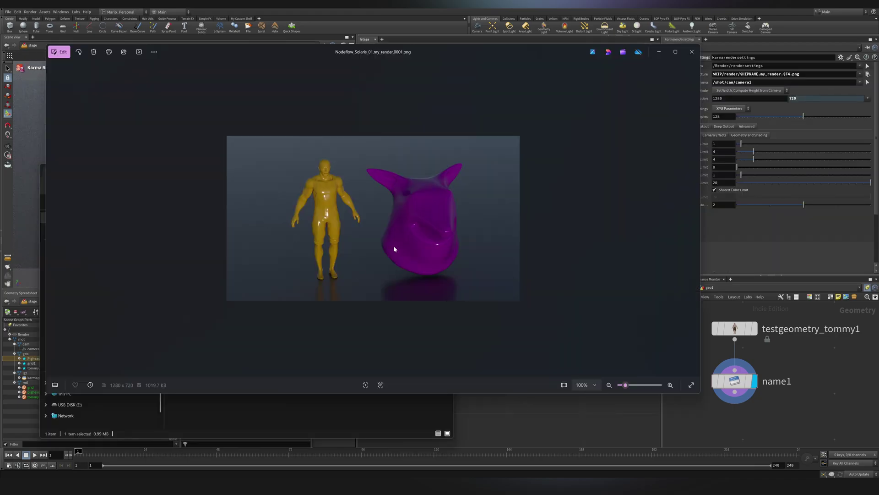
Step: Inspect the rendered image Nodeflow_Solaris_01.my_render.0001.png at a closer zoom and close the image viewer
scroll(354, 204, up, 4)
scroll(355, 208, down, 4)
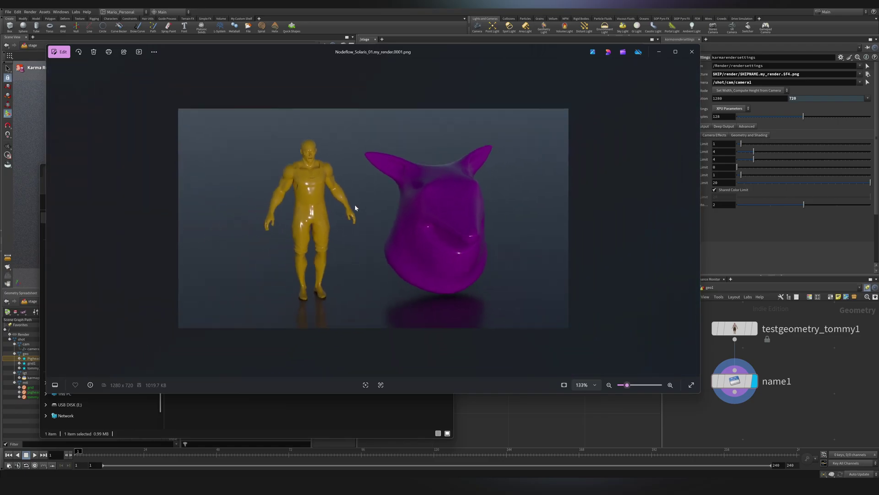
click(692, 52)
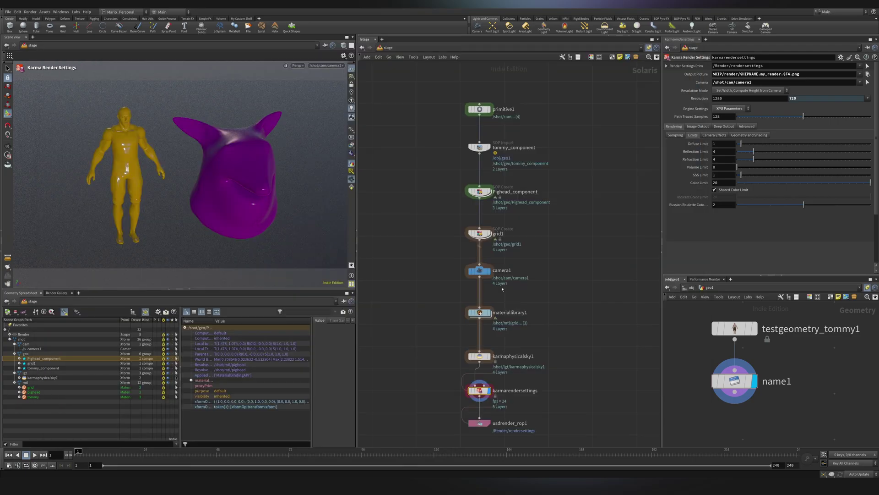
Step: Review the stage node chain and the material path prefix of materiallibrary1
drag(436, 94, 435, 302)
scroll(453, 302, up, 4)
click(507, 300)
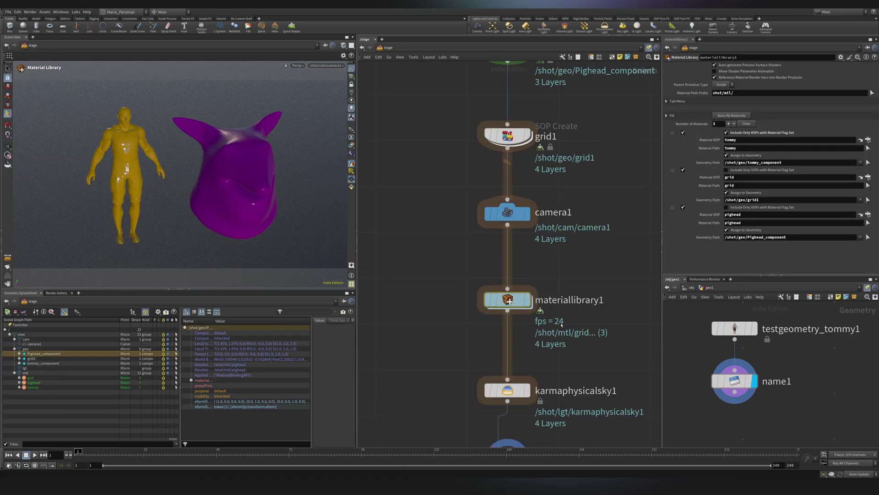
click(740, 92)
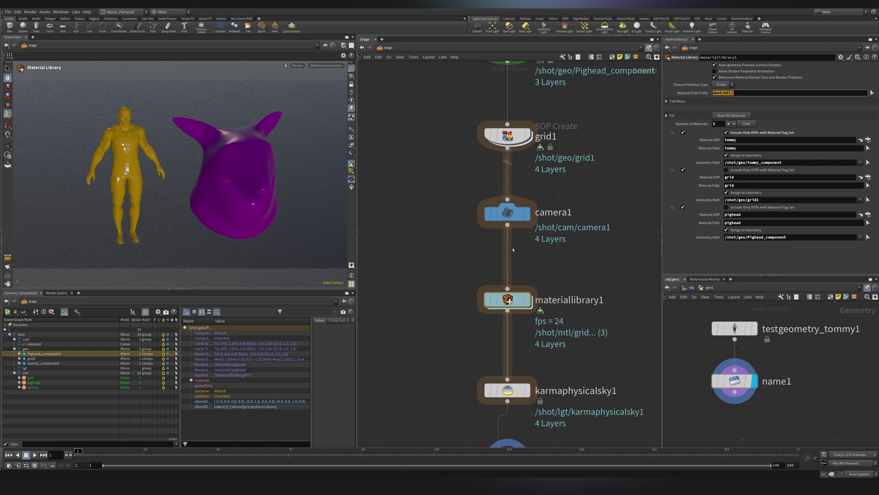
scroll(451, 242, down, 3)
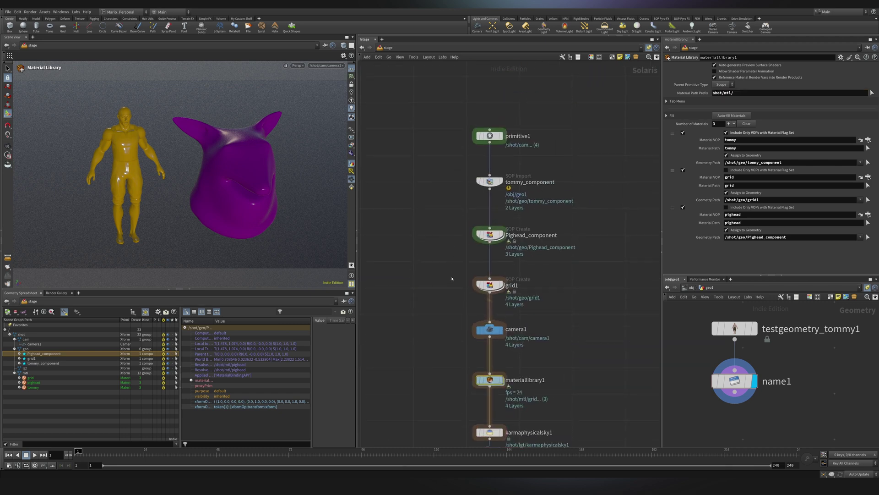
middle_drag(455, 270, 452, 178)
middle_drag(457, 251, 449, 188)
middle_drag(444, 243, 451, 364)
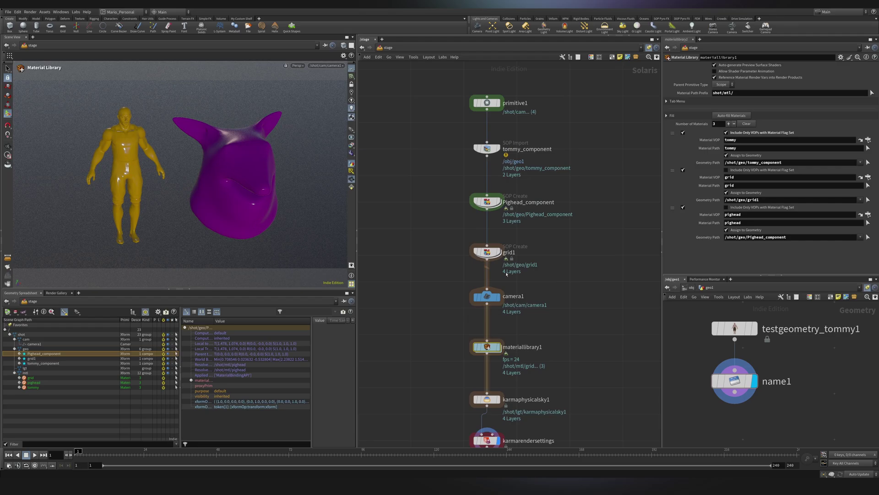
Step: Delete the tommy, grid and pighead materials inside materiallibrary1 and clear its material entries
double_click(478, 346)
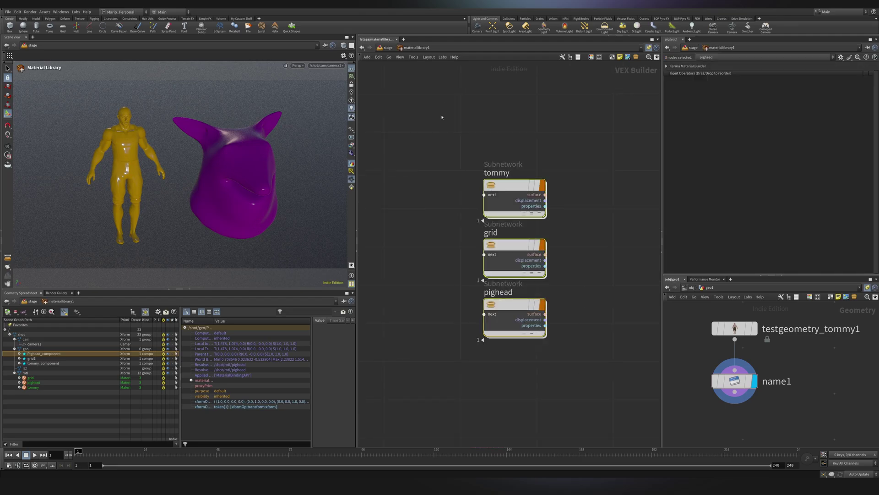
key(Delete)
key(u)
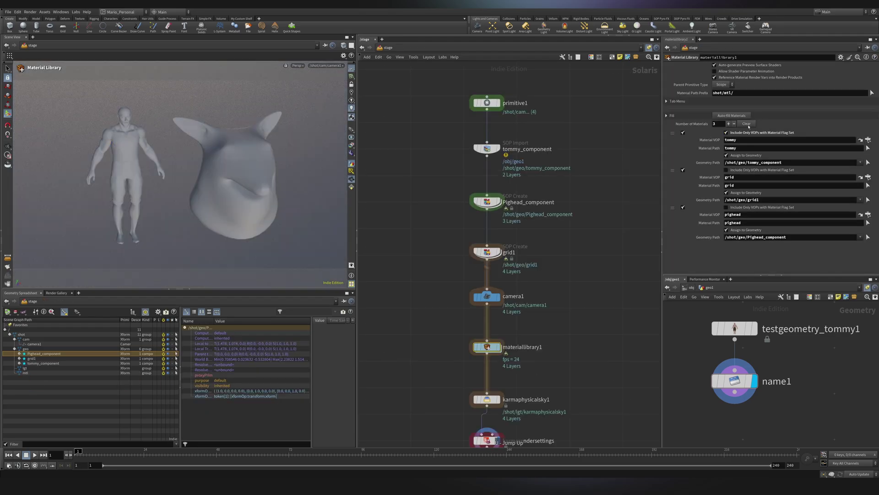
Step: Delete the grid1 node from the stage and rename Pighead_component to my_component
click(487, 251)
key(Delete)
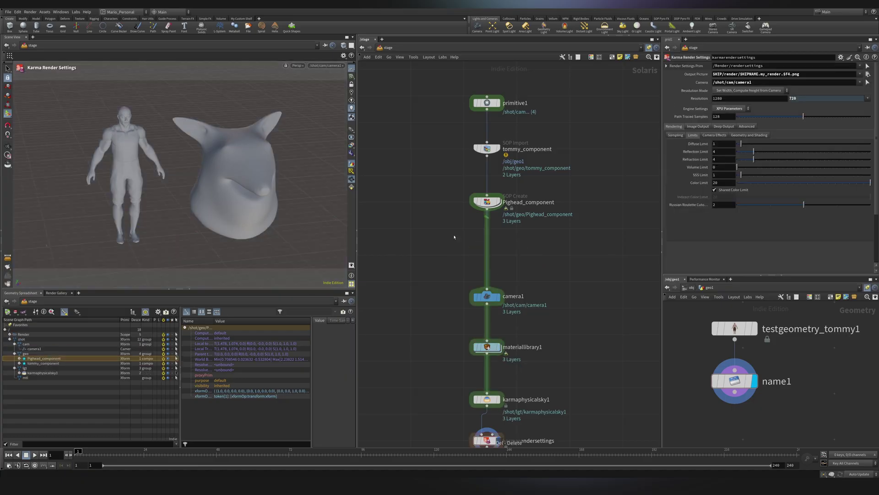
click(525, 202)
drag(525, 202, 490, 208)
text(my)
key(Return)
Step: Delete the pighead, smooth and name nodes inside my_component, keeping output0, and remove tommy_component from the stage chain
key(i)
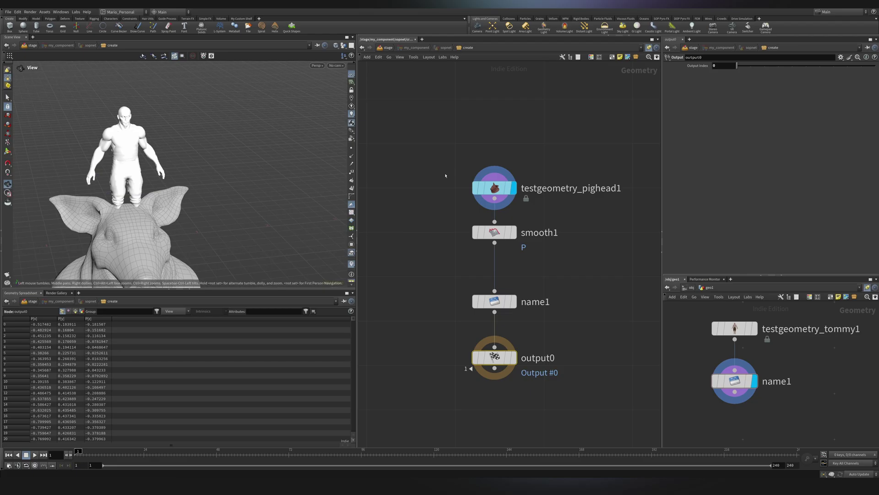
drag(435, 139, 574, 324)
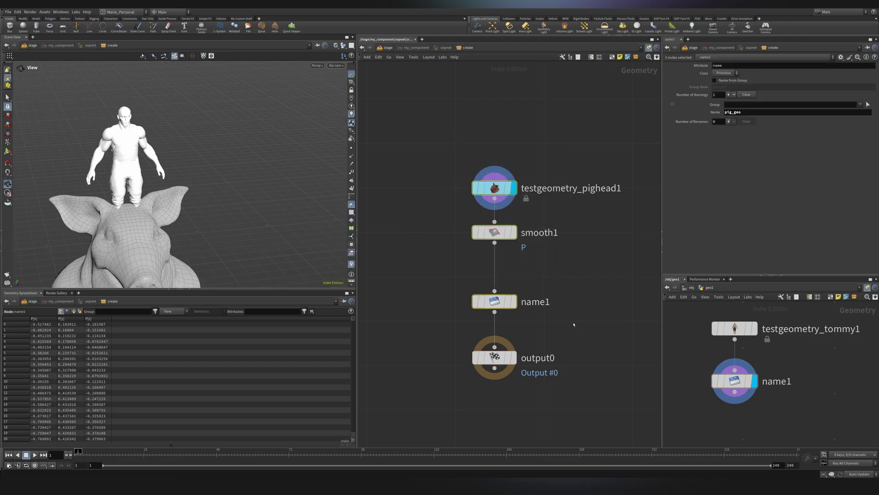
key(Delete)
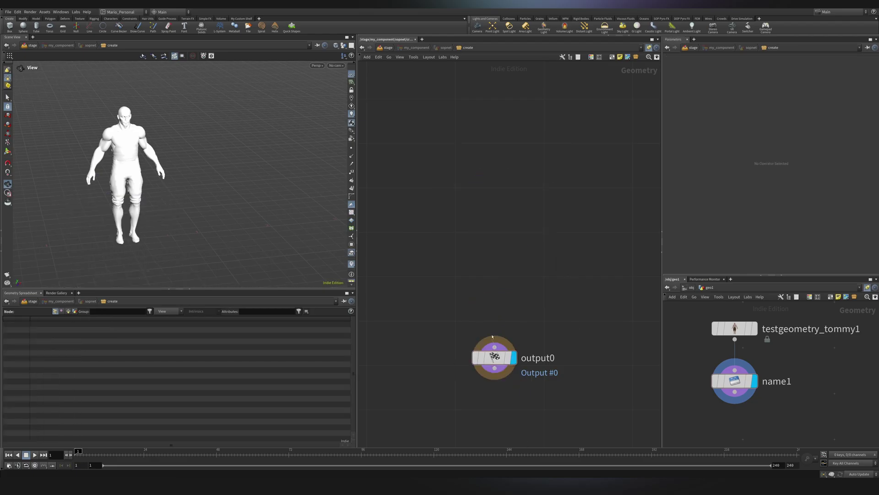
click(494, 341)
key(Escape)
key(u)
drag(598, 288, 453, 232)
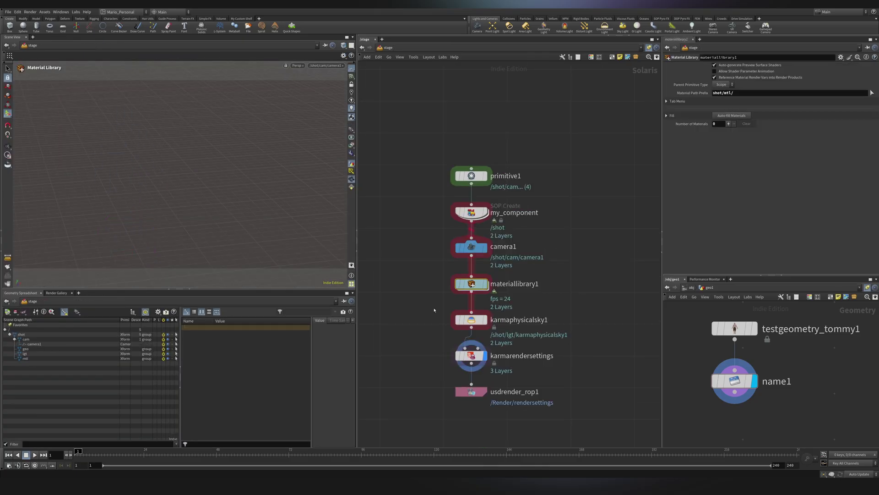
Step: Add a new shelf tab, keeping its default name New Shelf
click(241, 19)
click(259, 19)
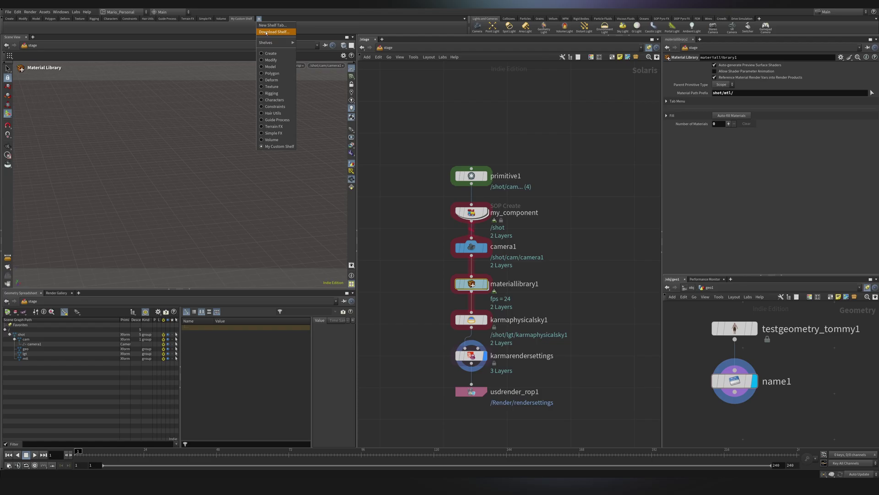
click(262, 26)
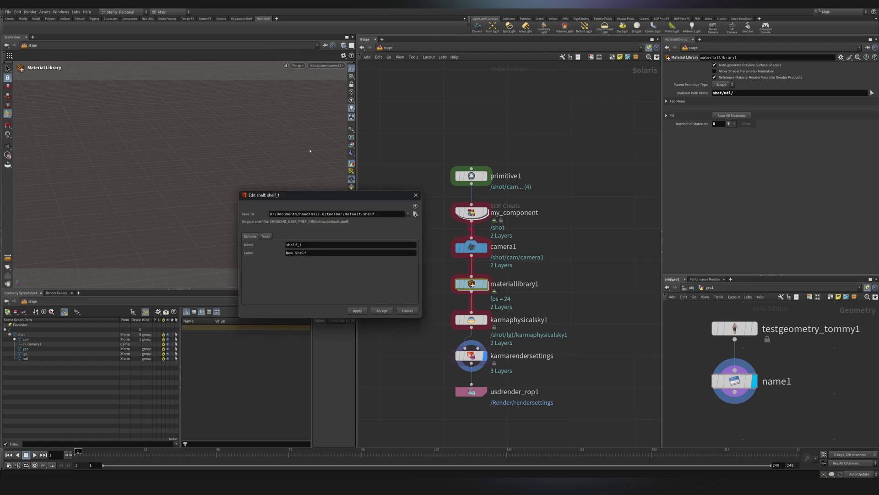
click(416, 195)
Step: Turn the entire template node chain into a tool on the new shelf, with Basic_Template as its name and label
drag(416, 117, 567, 435)
drag(473, 178, 196, 35)
drag(339, 153, 327, 271)
text(Basic_Template)
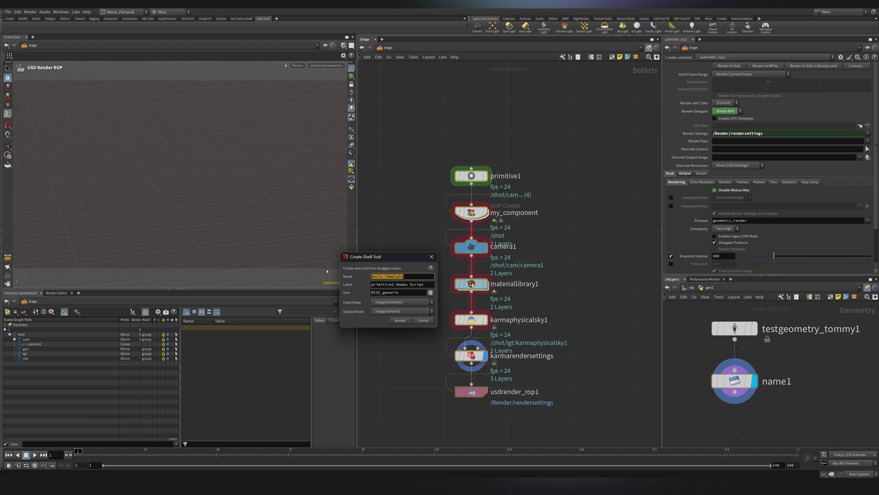
key(Tab)
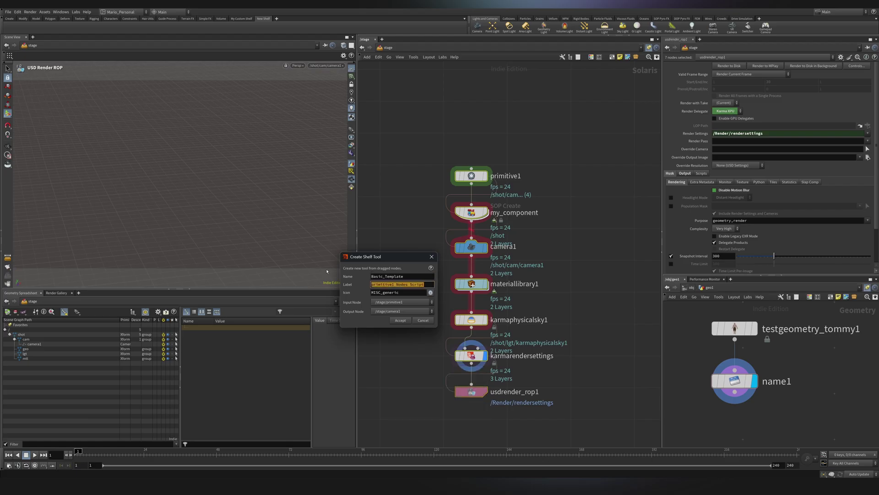
text(Basic_Template)
Step: Set the shelf tool's input node to primitive1 and output node to usdrender_rop1, and create the tool
click(431, 293)
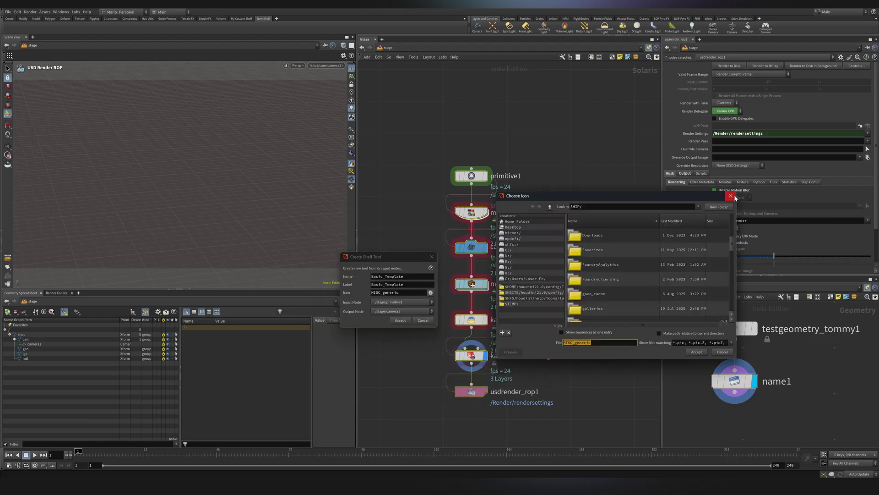
click(731, 196)
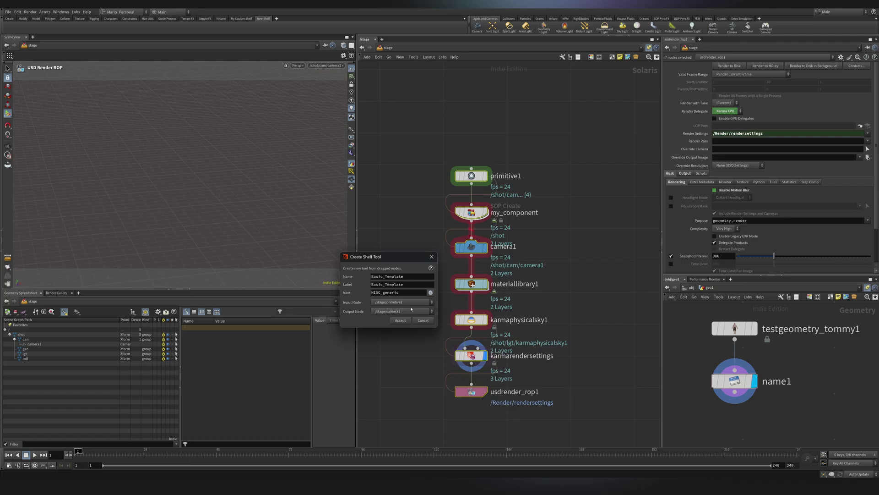
click(408, 303)
click(398, 309)
click(398, 311)
click(406, 351)
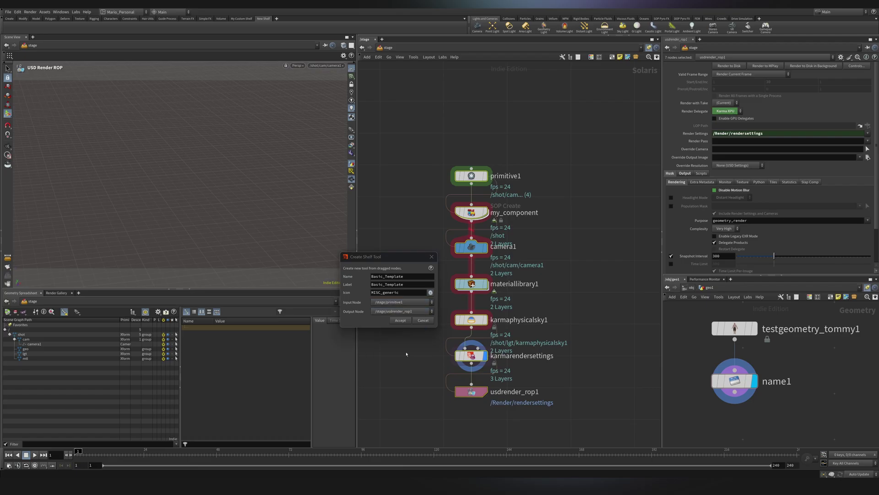
click(400, 320)
Step: Test the Basic_Template shelf tool by placing a copy of the node chain, and delete that copy
scroll(455, 222, down, 4)
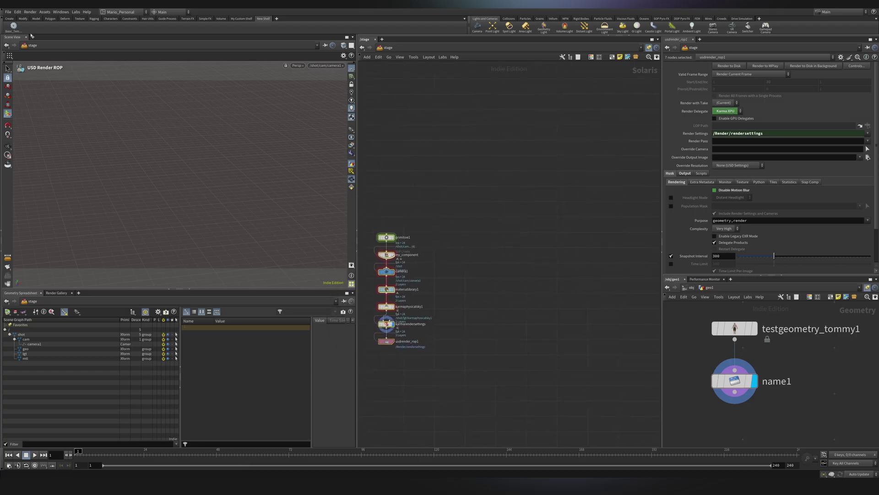
click(16, 31)
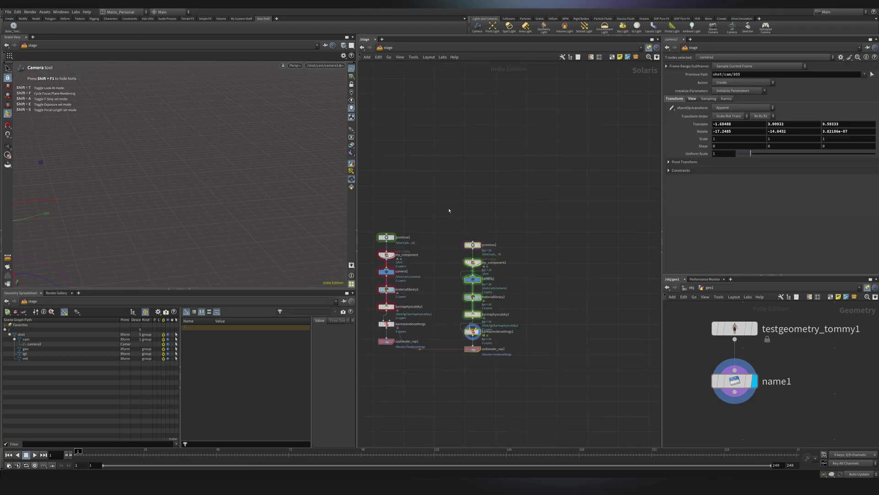
drag(449, 211, 522, 385)
key(Delete)
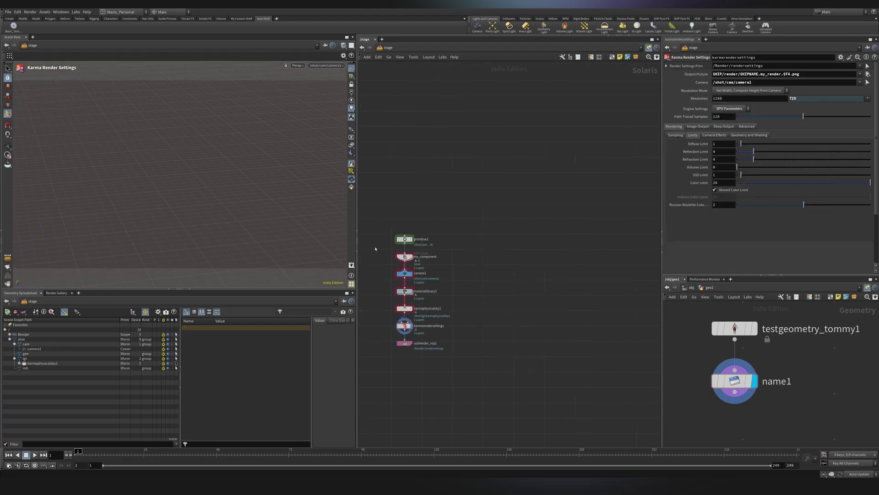
key(h)
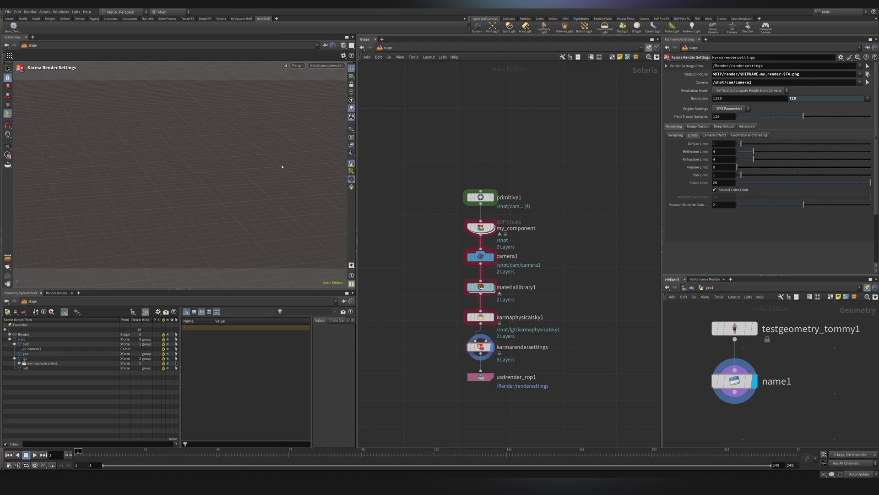
Step: Assign backslash as the network pane hotkey of the Basic_Template shelf tool and save the tool
right_click(14, 26)
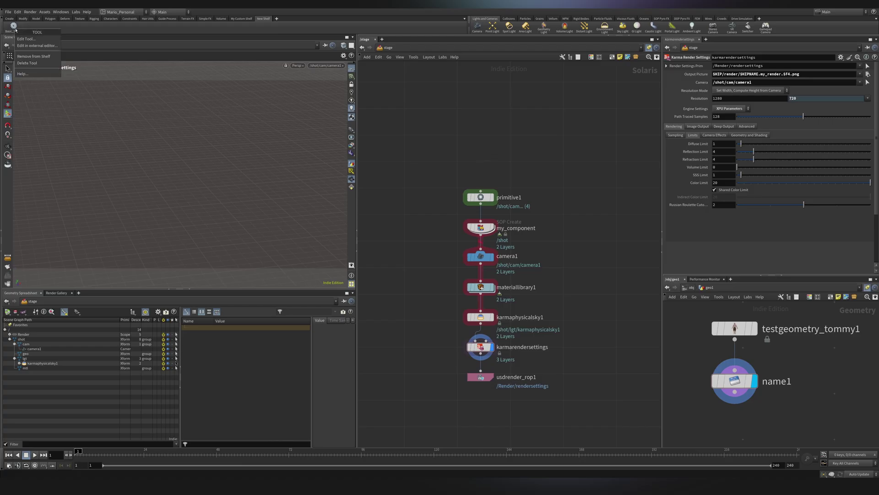
click(26, 39)
click(309, 234)
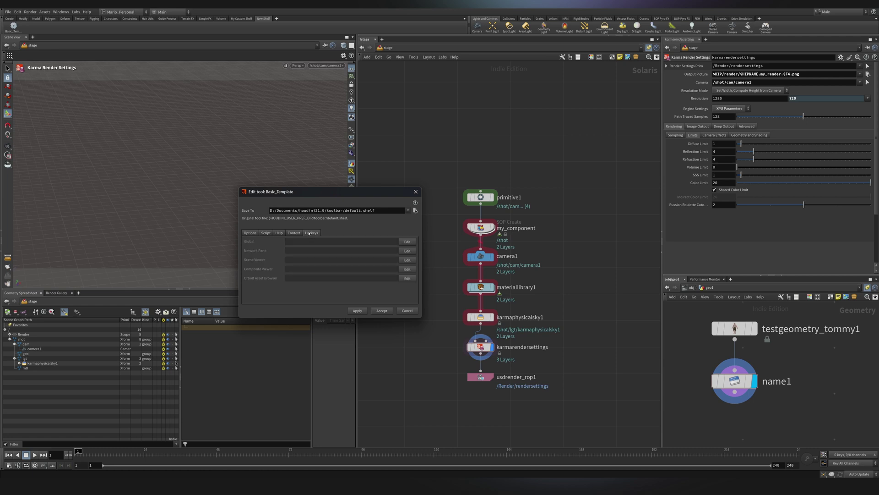
click(407, 251)
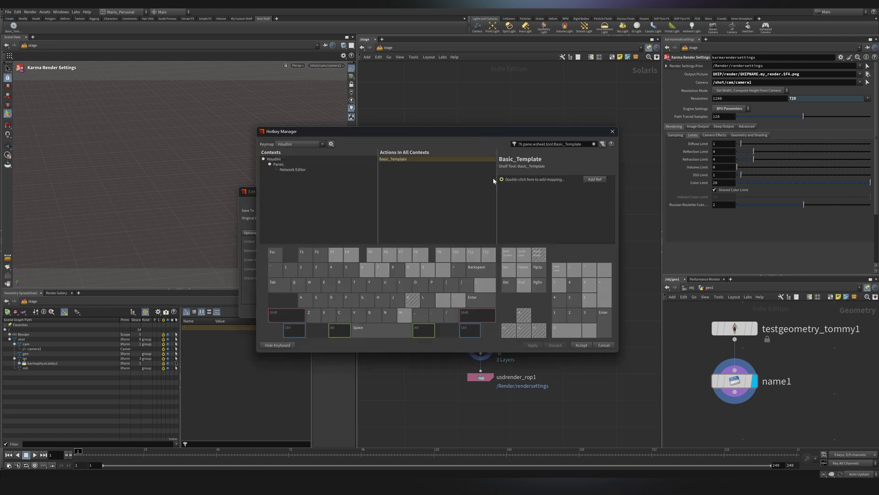
key(backslash)
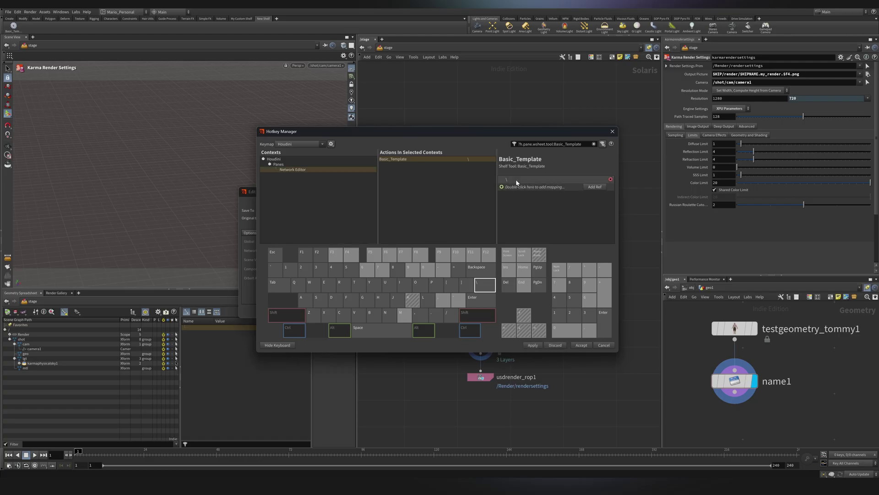
click(533, 345)
click(578, 345)
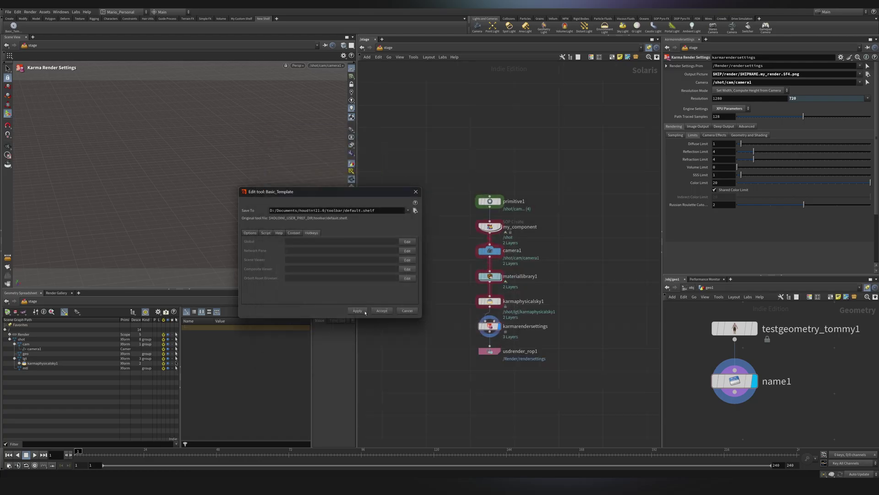
click(378, 311)
Step: Test the Basic_Template hotkey by placing several copies of the chain in the stage network, and delete the copies
scroll(507, 267, down, 4)
middle_drag(618, 246, 511, 267)
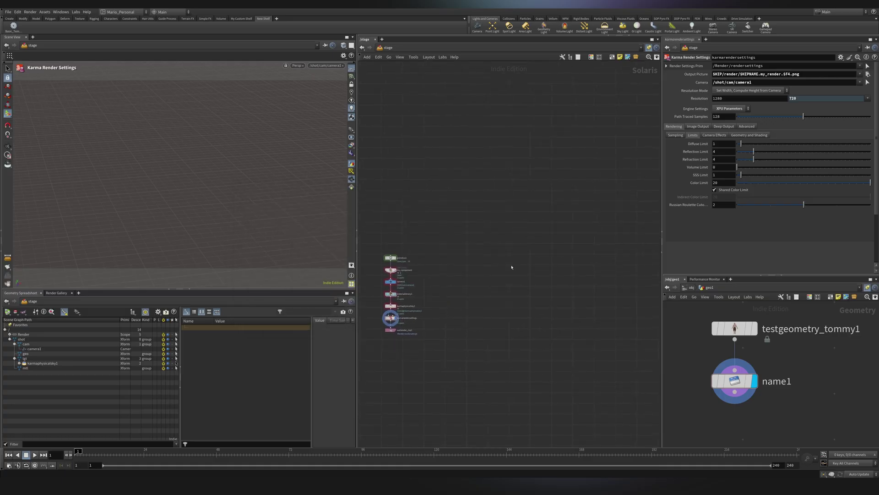
key(backslash)
click(513, 267)
key(backslash)
click(564, 233)
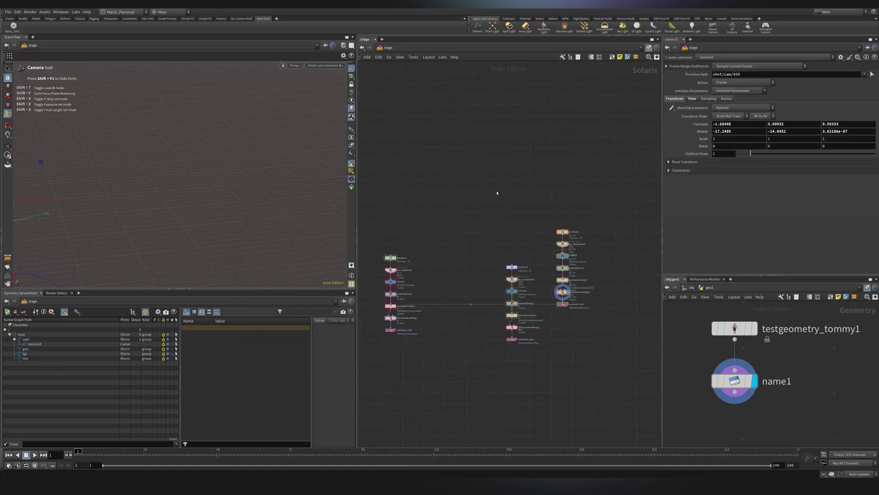
key(backslash)
click(487, 209)
drag(603, 375, 445, 152)
key(Delete)
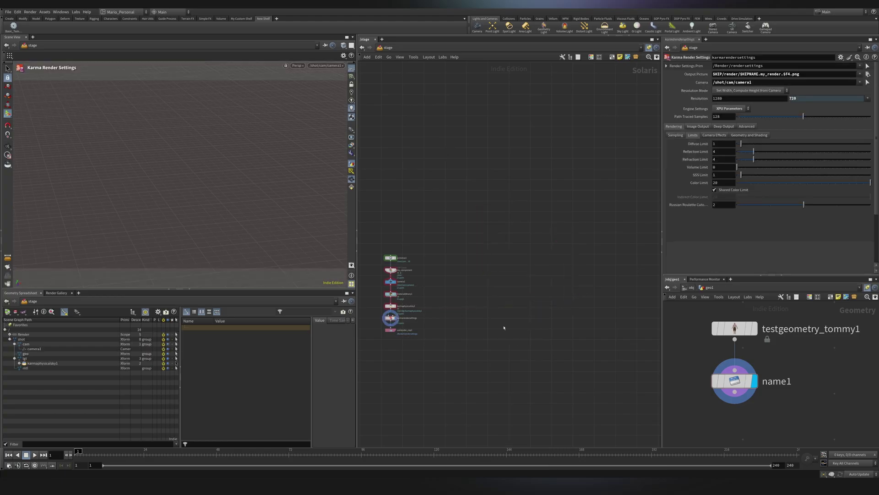
key(h)
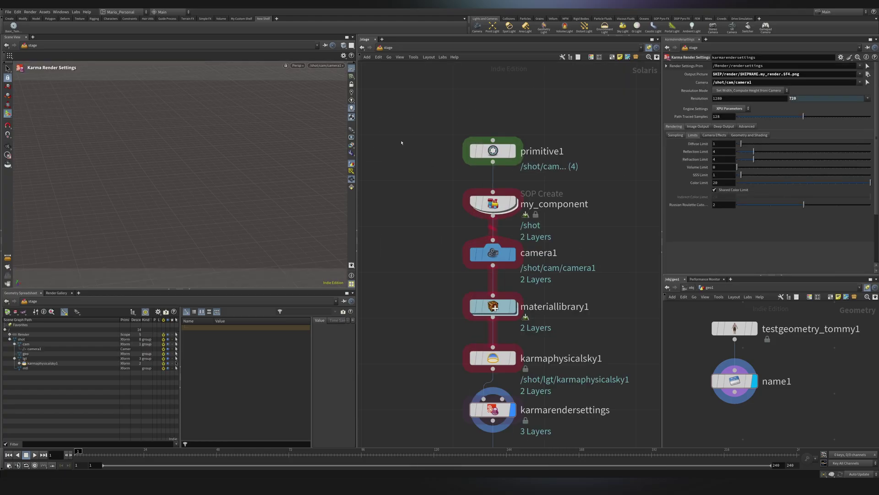